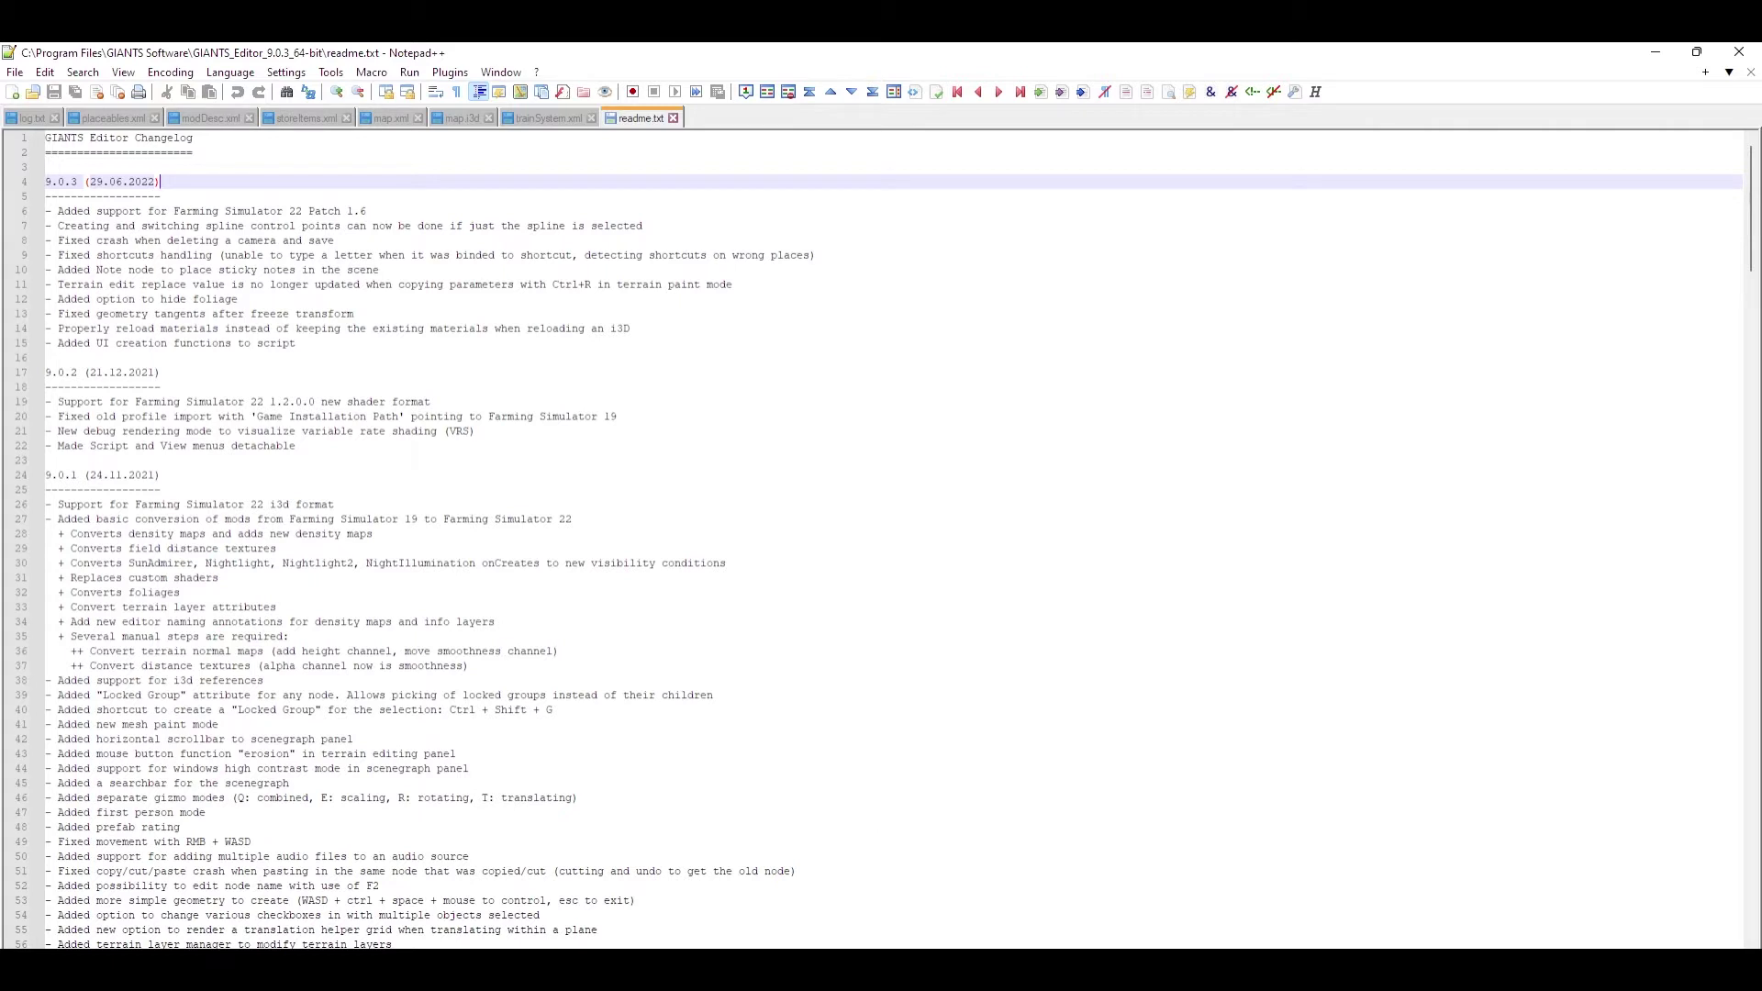
# Step: Bring forward the Explorer window showing editor.exe, editor.xml and readme.txt from the install folder
pyautogui.moveTo(881, 945)
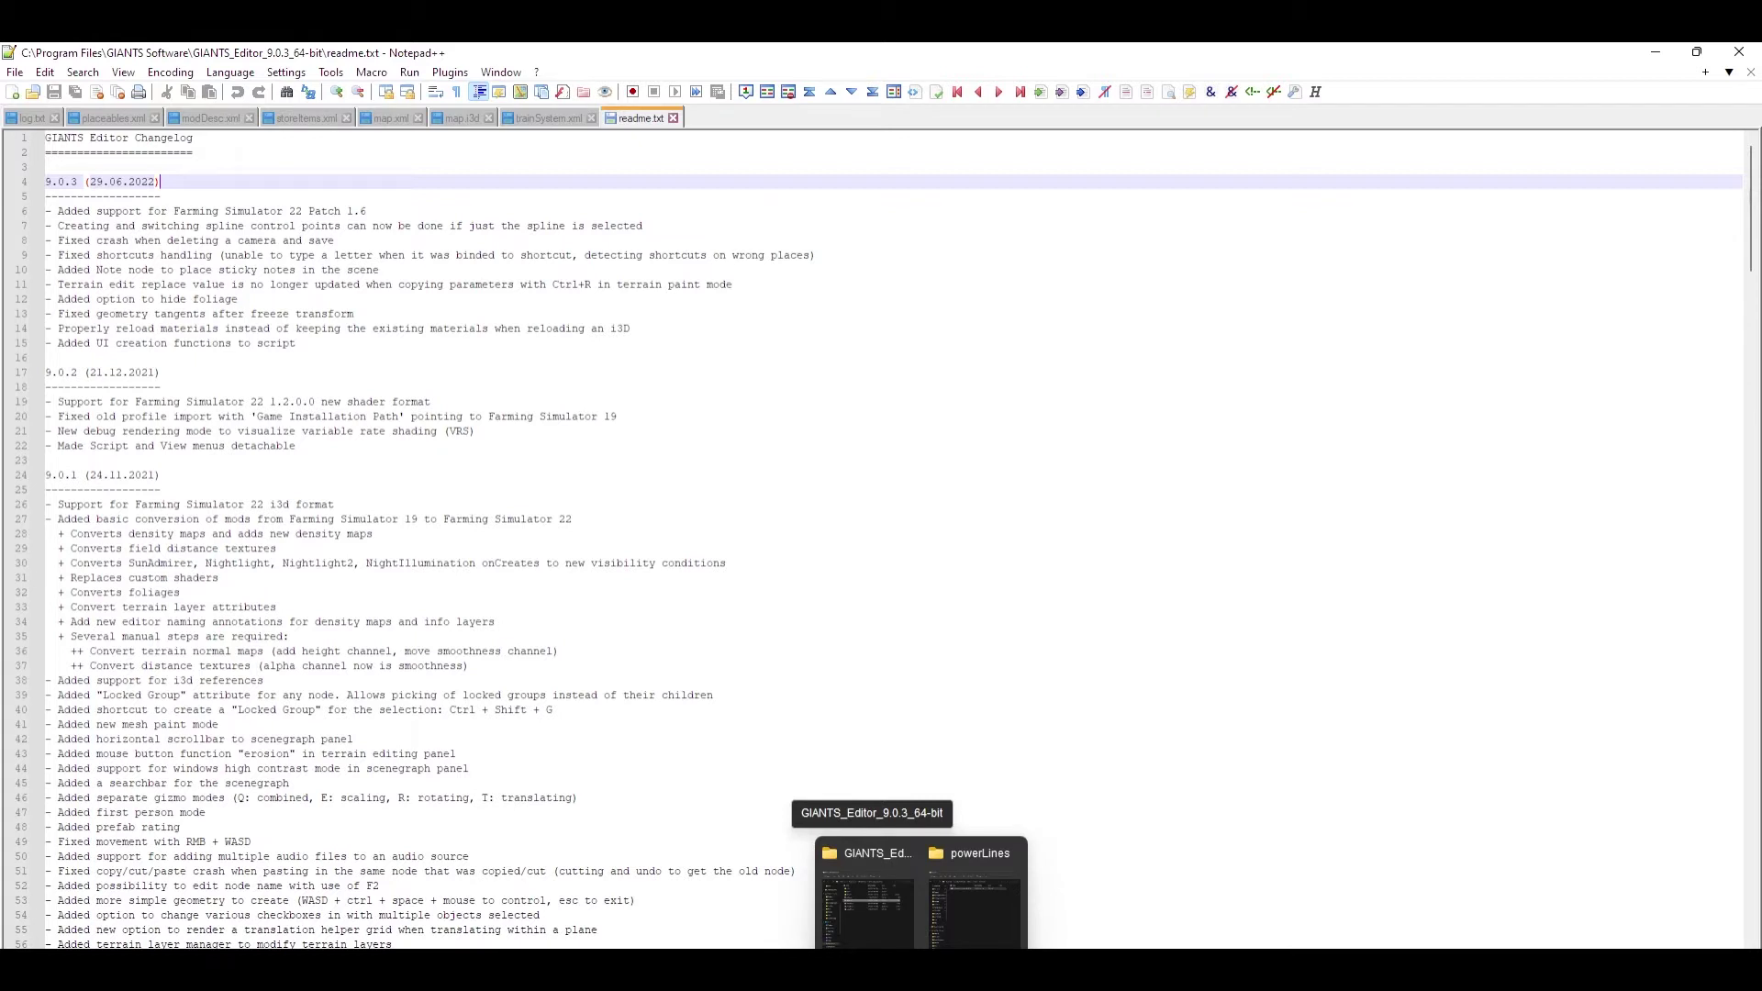
pyautogui.click(867, 904)
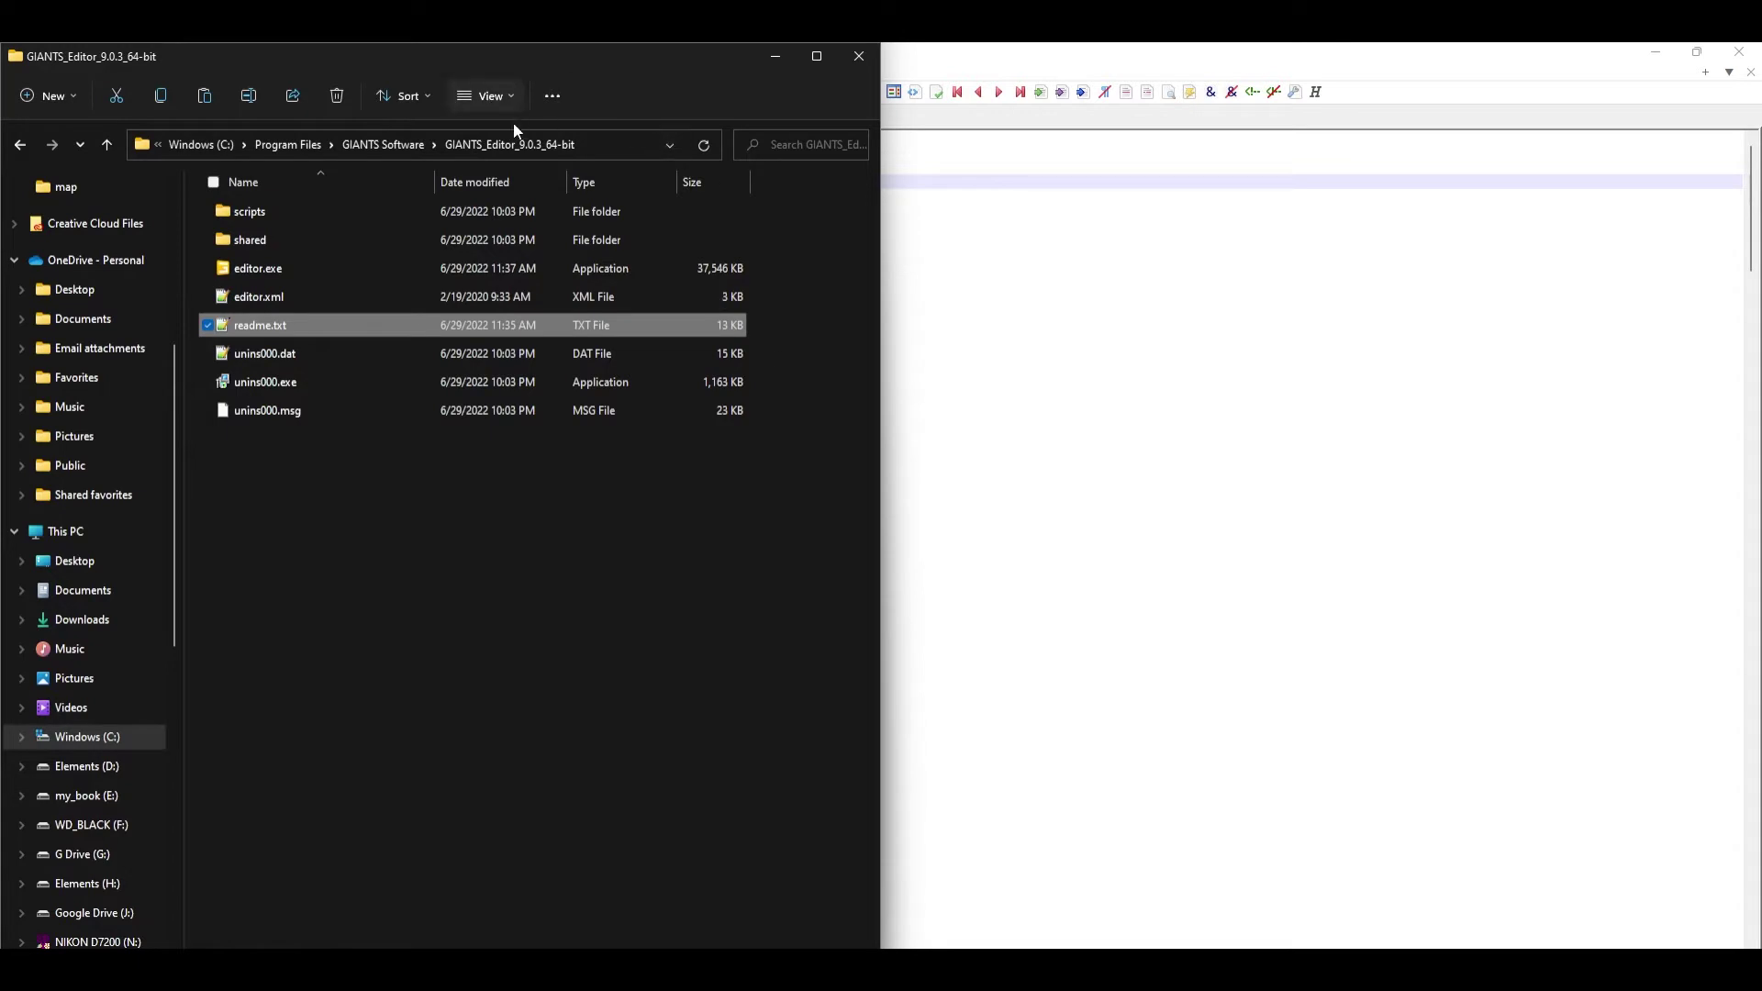
# Step: Minimize the Explorer window so Notepad++ shows the readme.txt changelog starting at 9.0.3
pyautogui.click(777, 57)
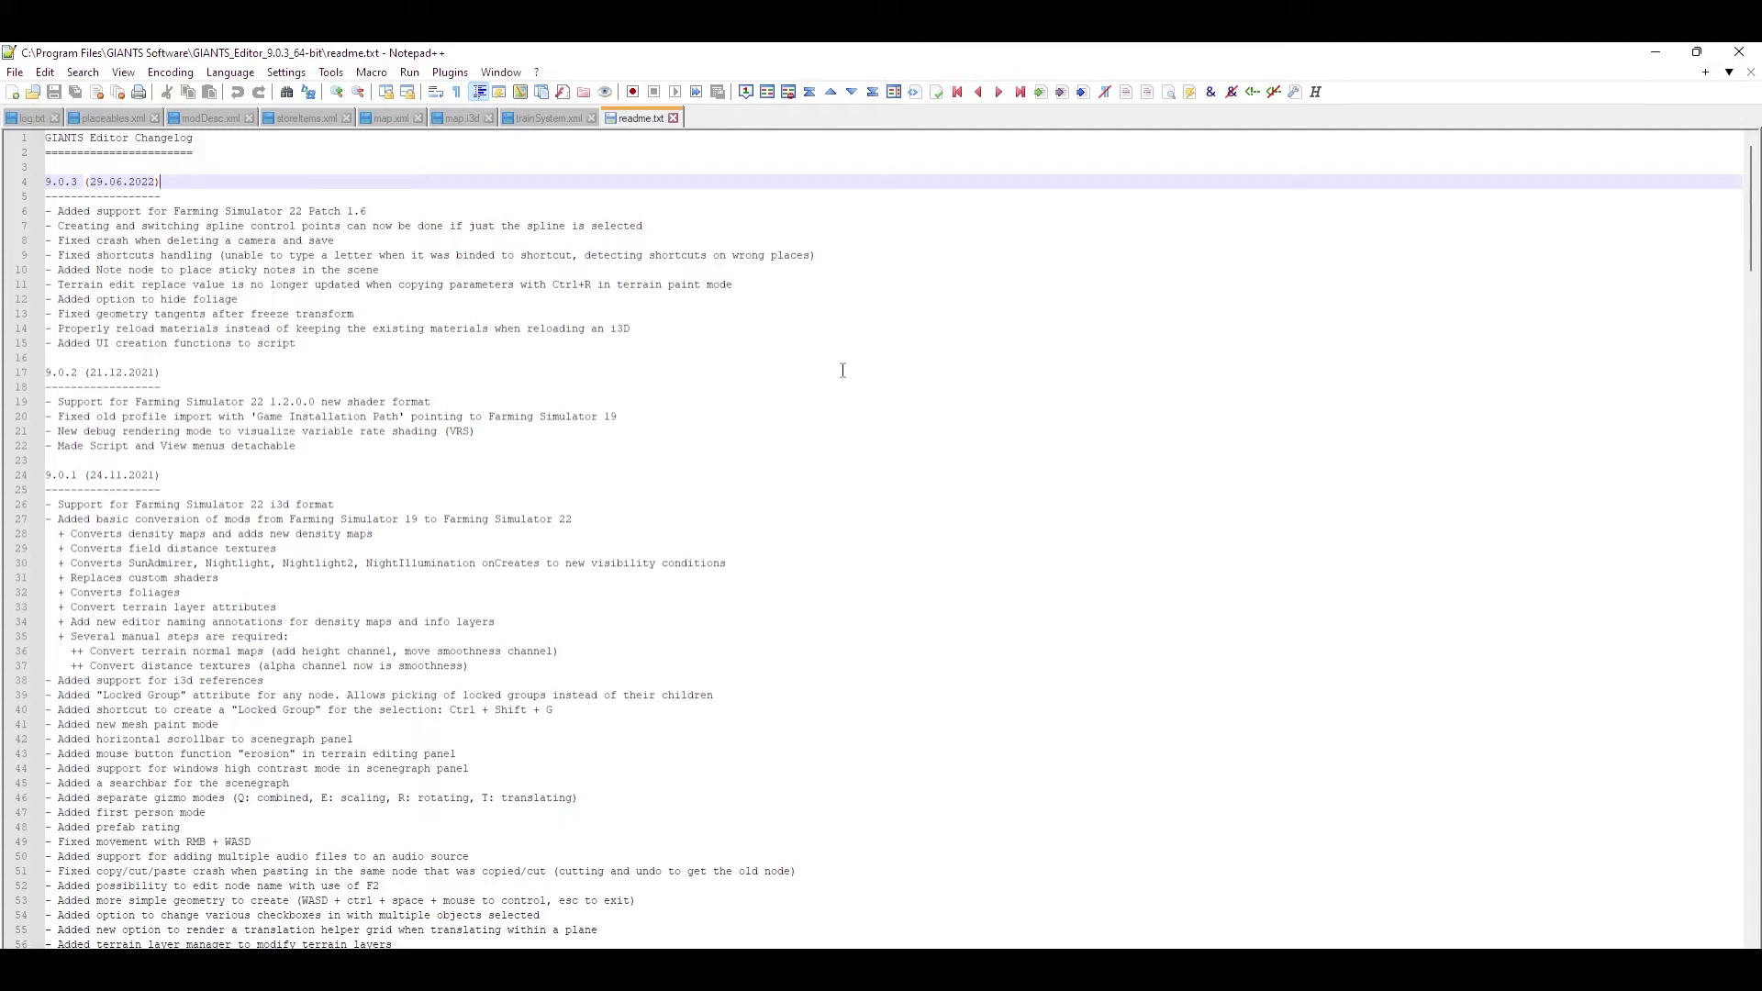
# Step: Switch to the mapUS map in GIANTS Editor and fly the camera along the grass-lined track toward the silos
pyautogui.moveTo(1083, 971)
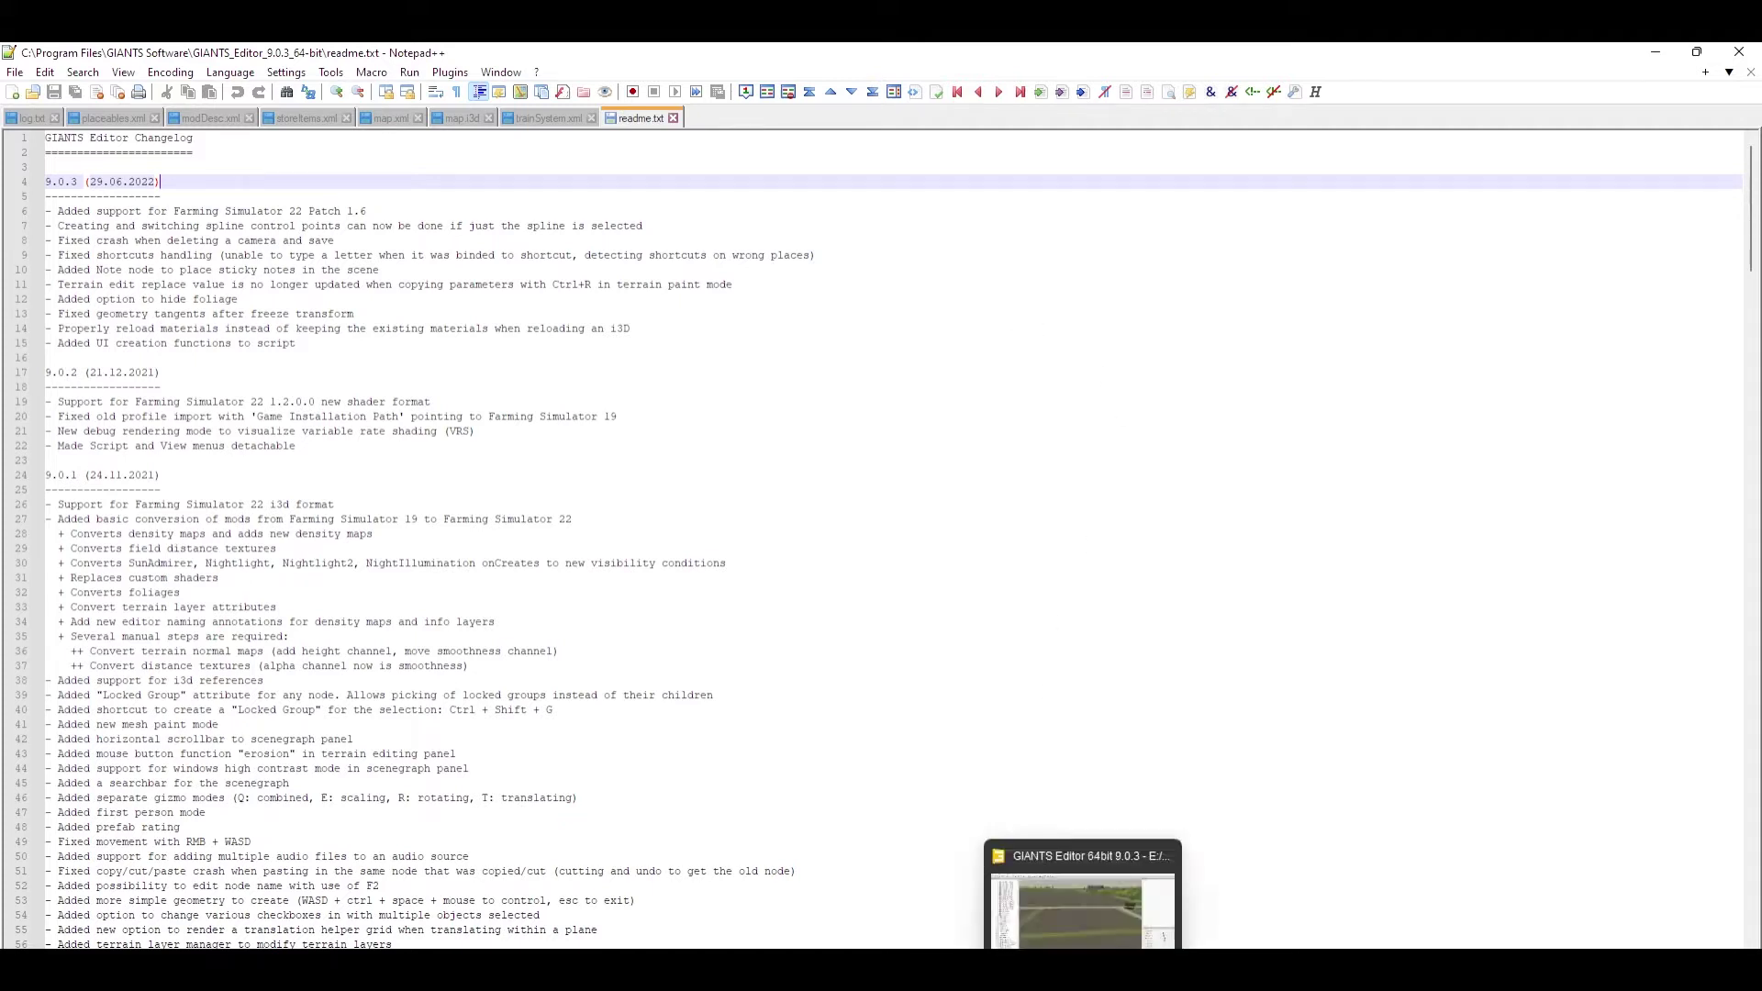
pyautogui.click(1083, 909)
pyautogui.scroll(-3, 859, 597)
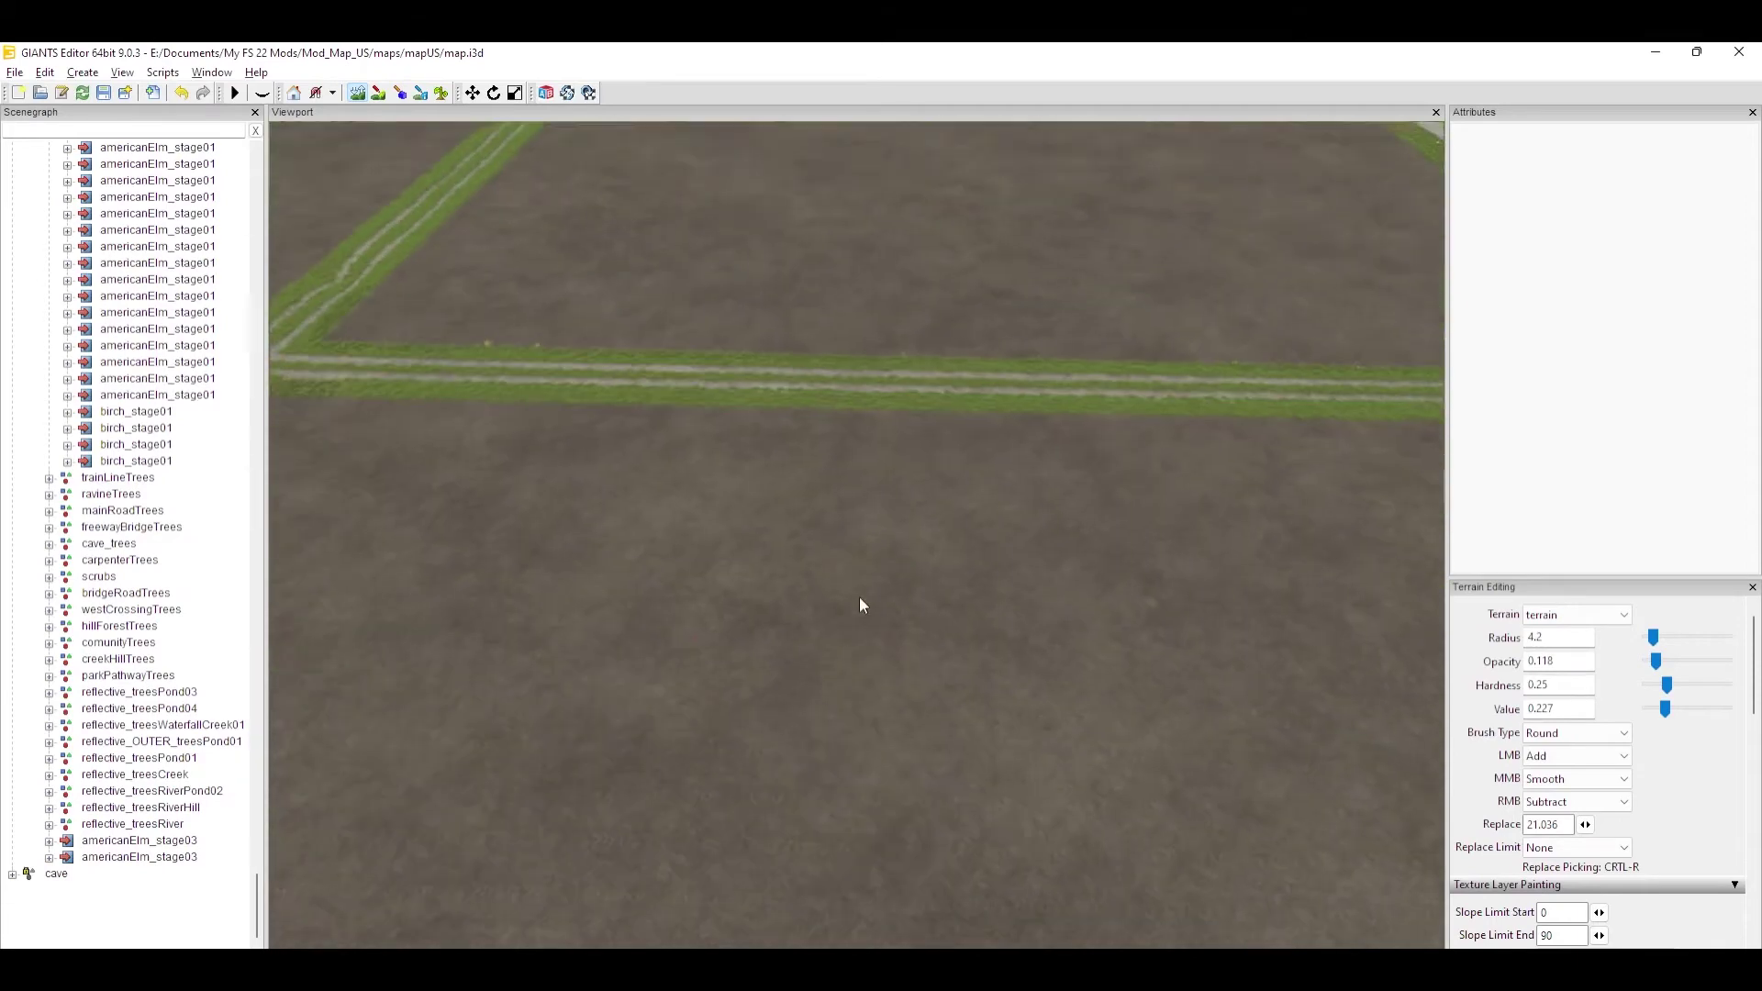
pyautogui.press('w')
pyautogui.moveTo(753, 687)
pyautogui.mouseDown(button='right')
pyautogui.moveTo(851, 635)
pyautogui.moveTo(703, 613)
pyautogui.moveTo(609, 683)
pyautogui.moveTo(697, 626)
pyautogui.moveTo(647, 527)
pyautogui.mouseUp(button='right')
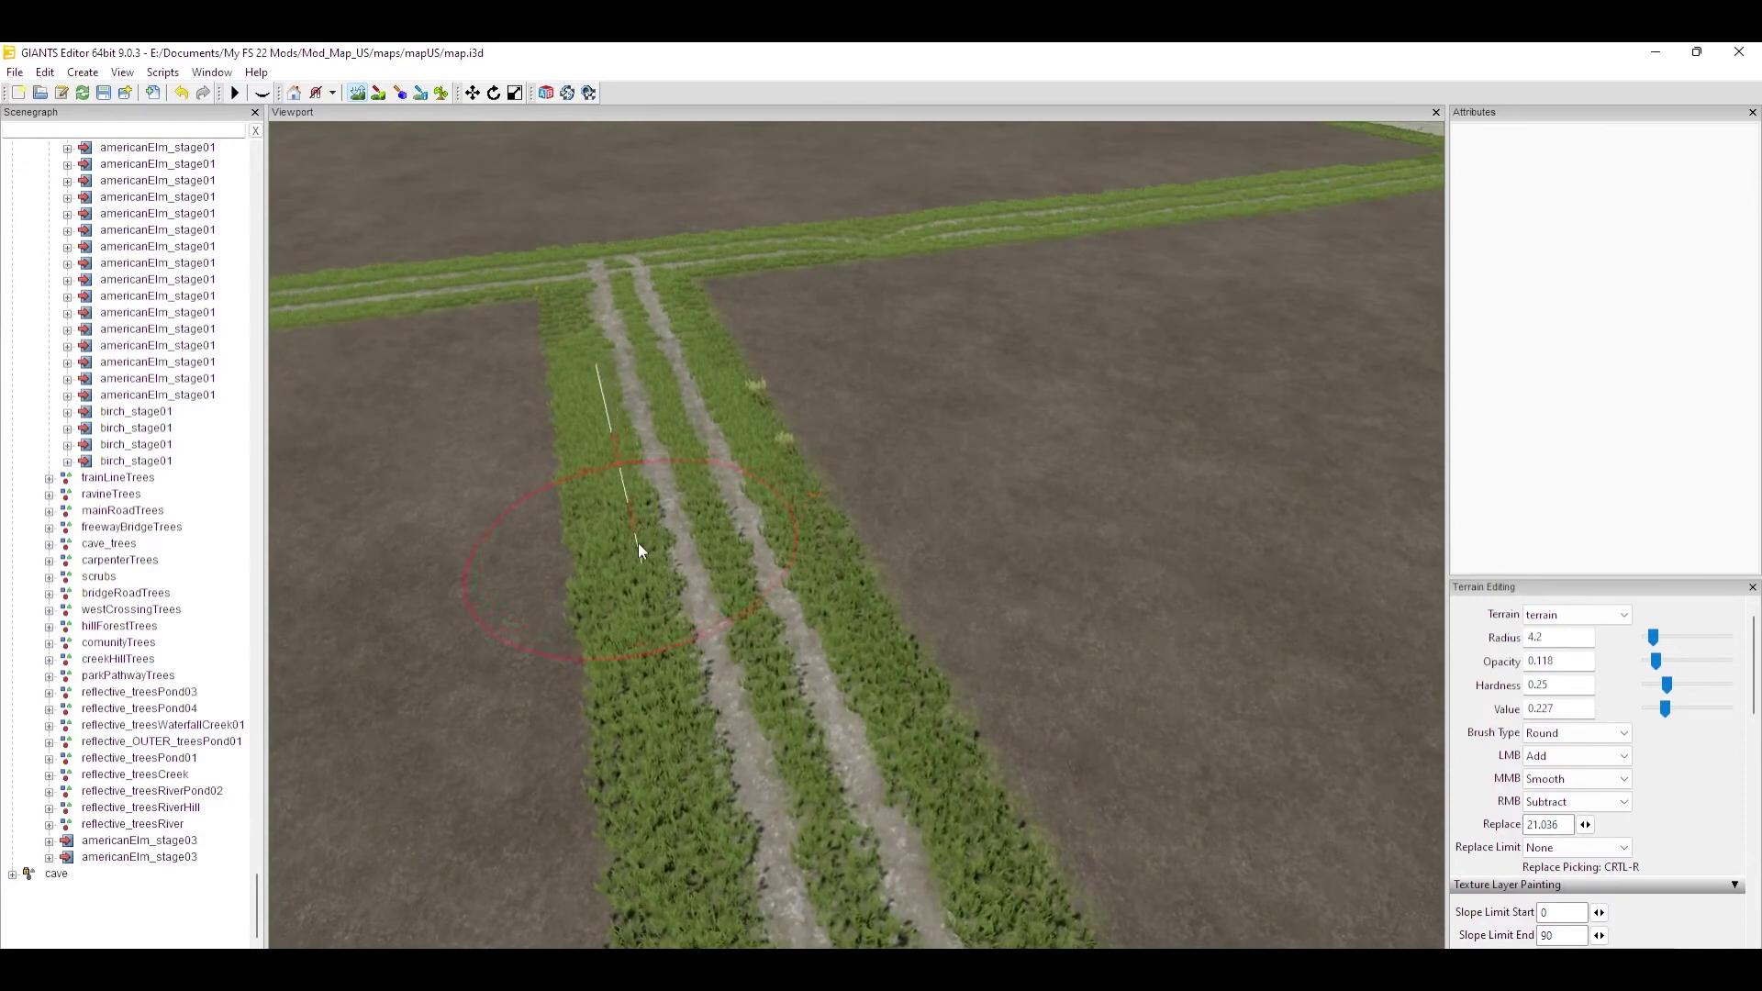
pyautogui.press('w')
pyautogui.moveTo(802, 539); pyautogui.dragTo(707, 586, button='right')
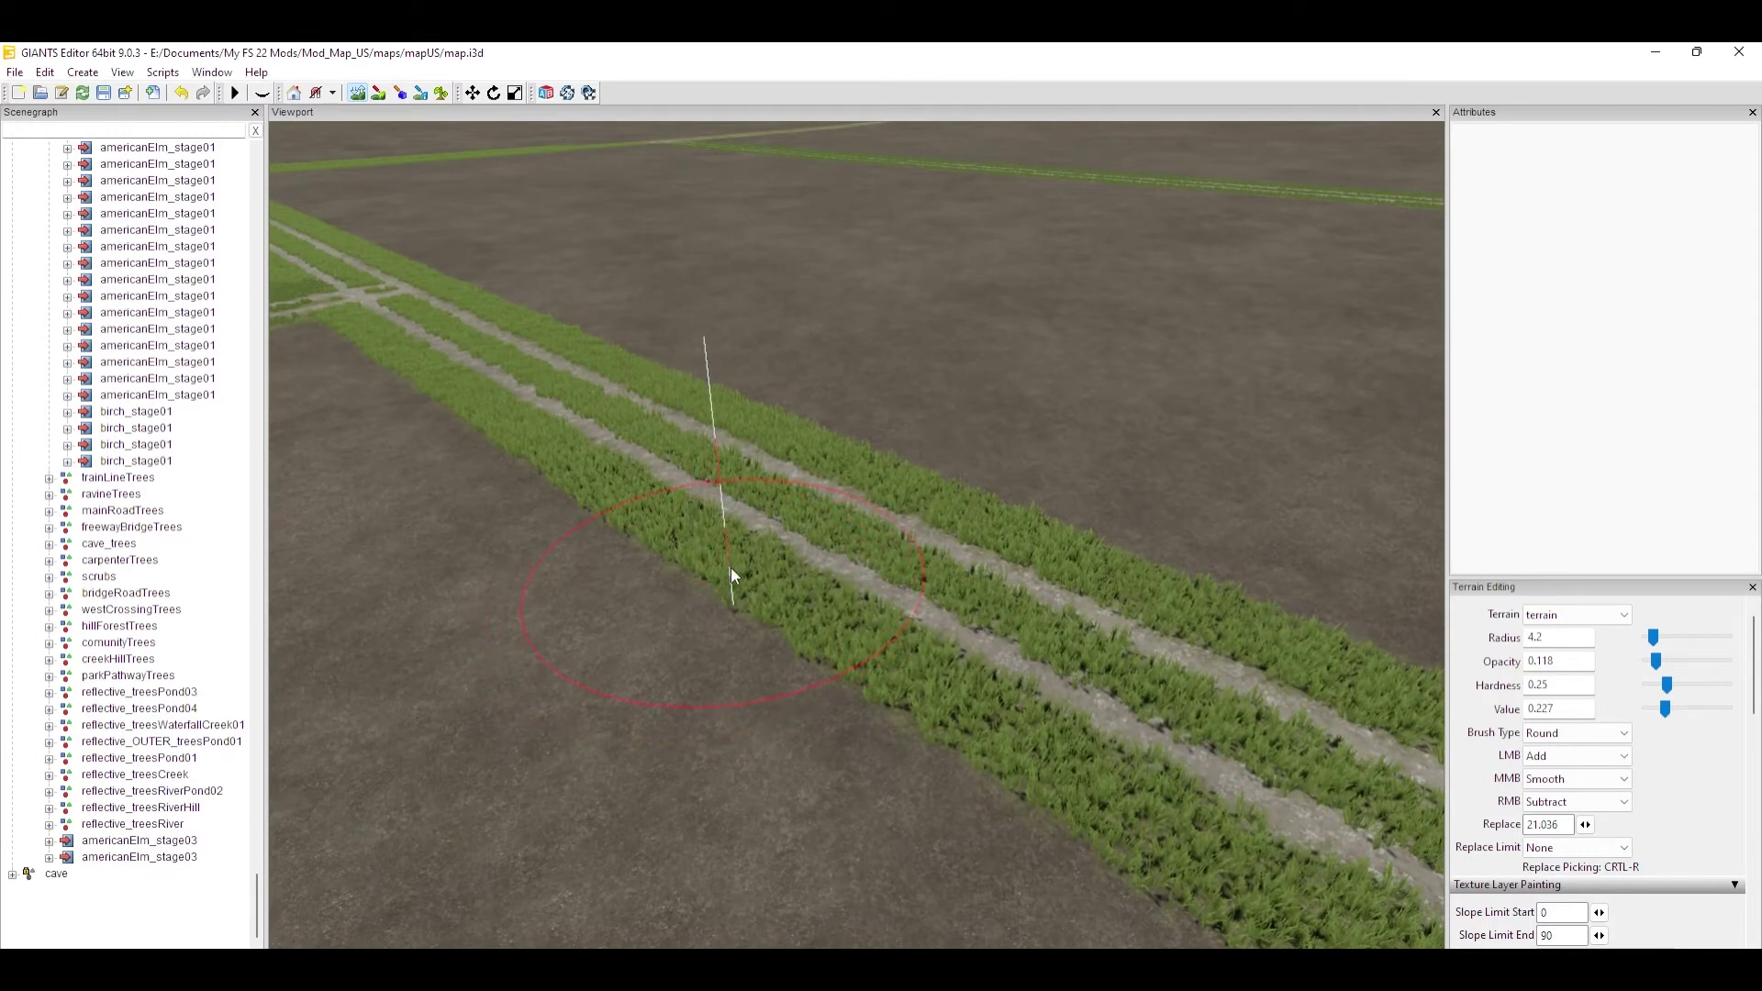
# Step: Turn off Foliage under View > Show and tilt the camera up toward the horizon
pyautogui.rightClick(762, 368)
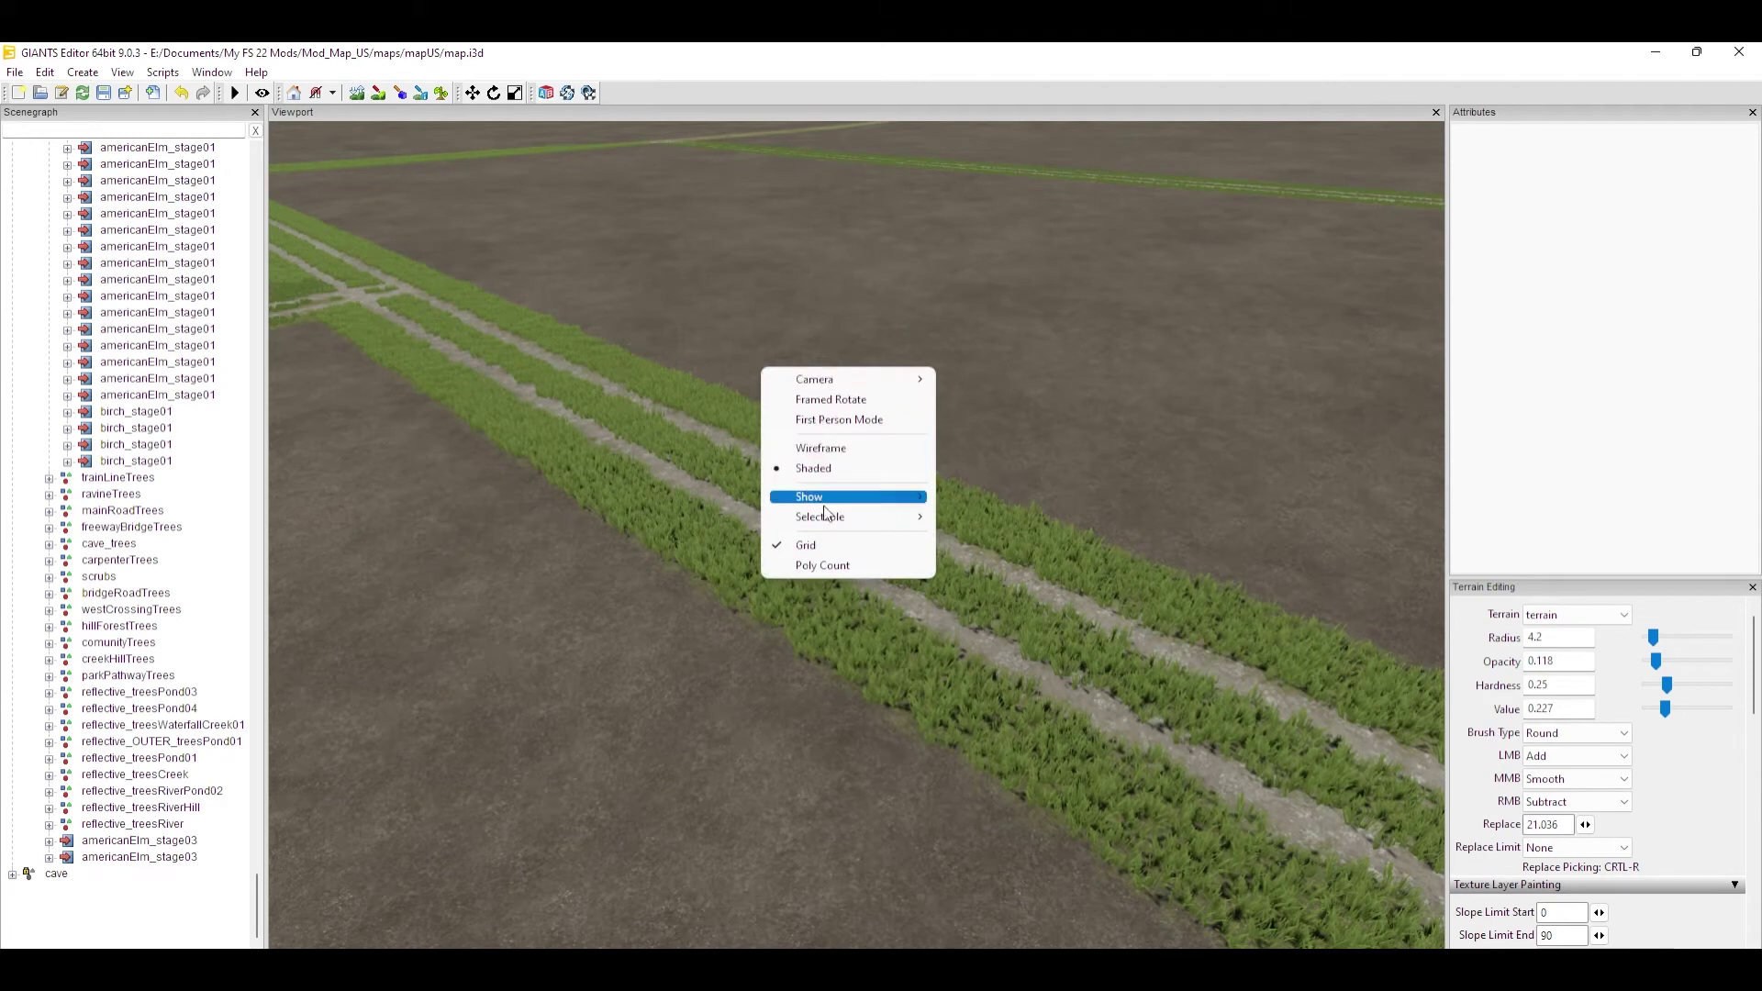
pyautogui.moveTo(825, 506)
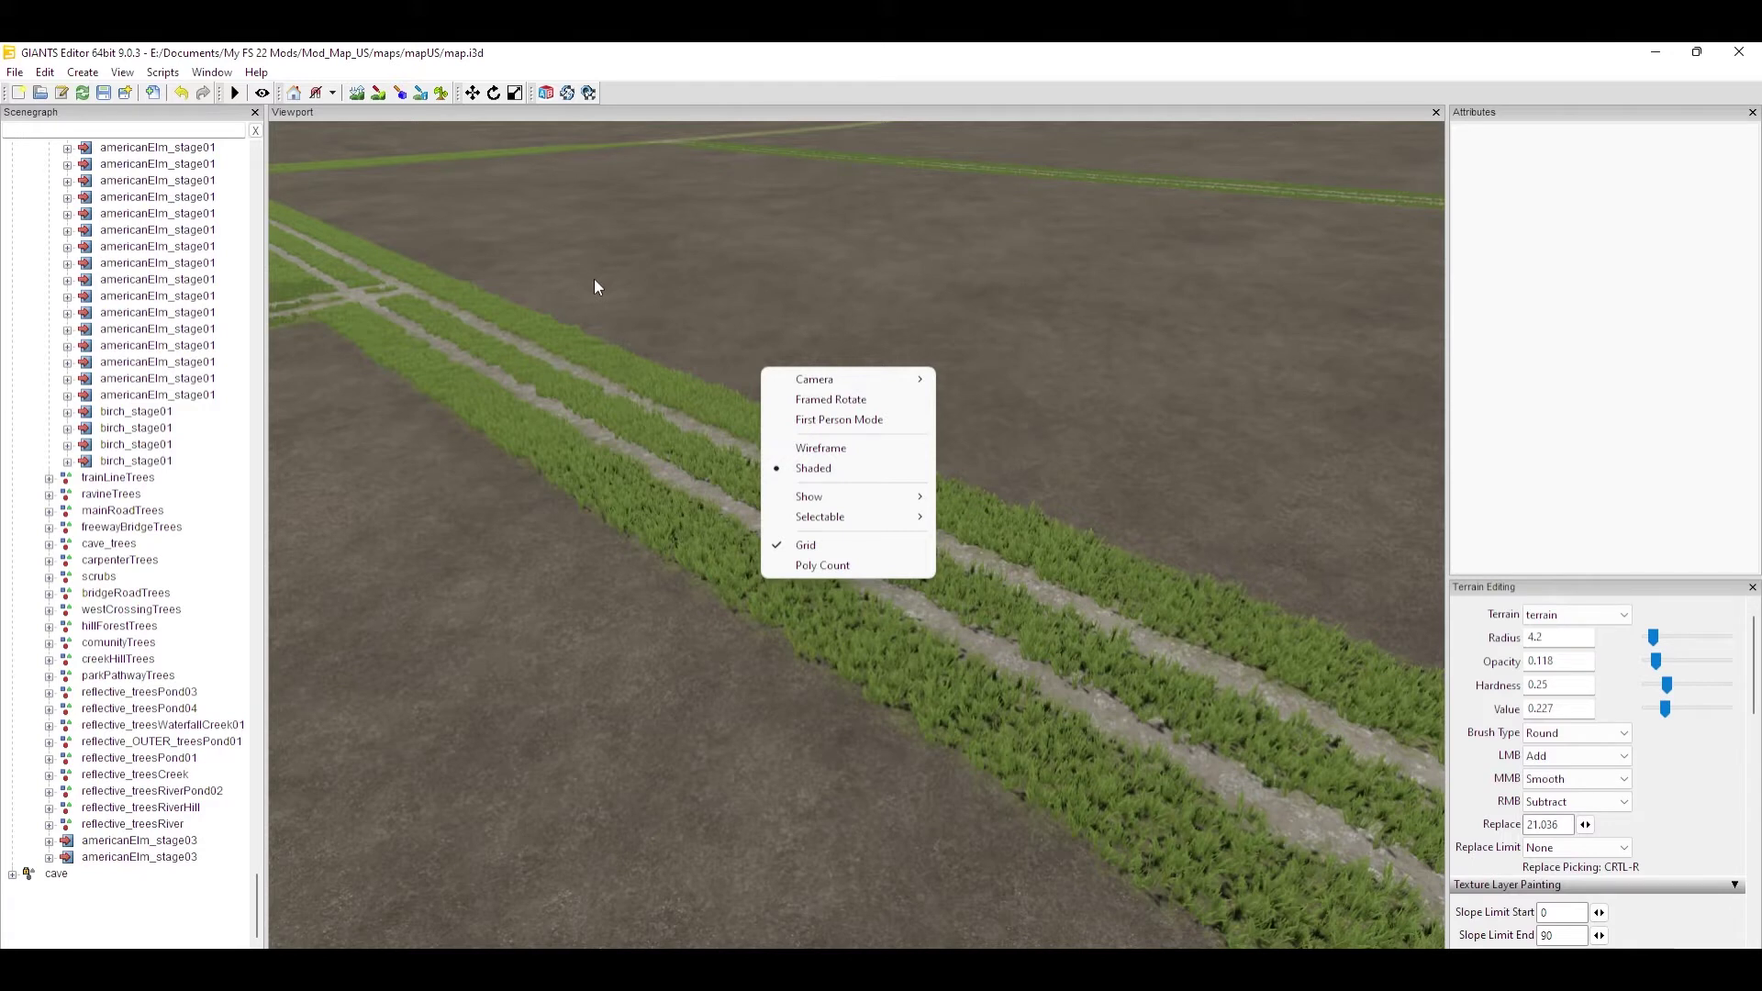
pyautogui.click(125, 74)
pyautogui.moveTo(170, 214)
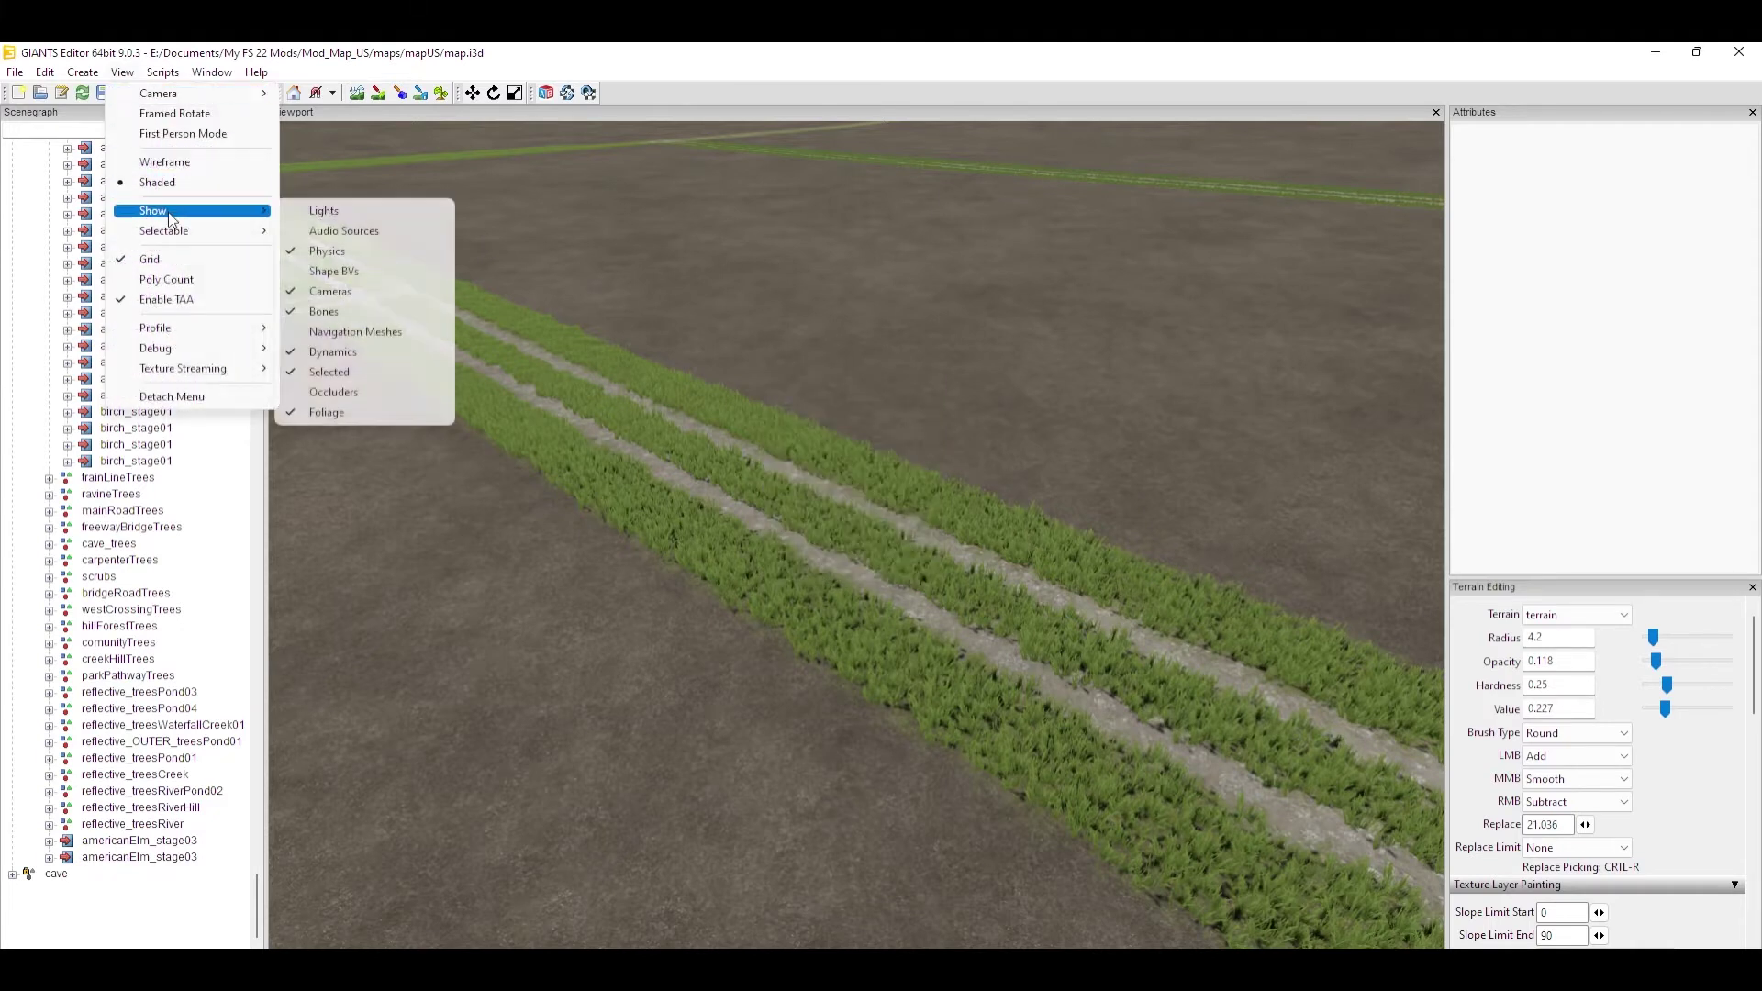
pyautogui.click(386, 419)
pyautogui.moveTo(1046, 526); pyautogui.dragTo(889, 456, button='right')
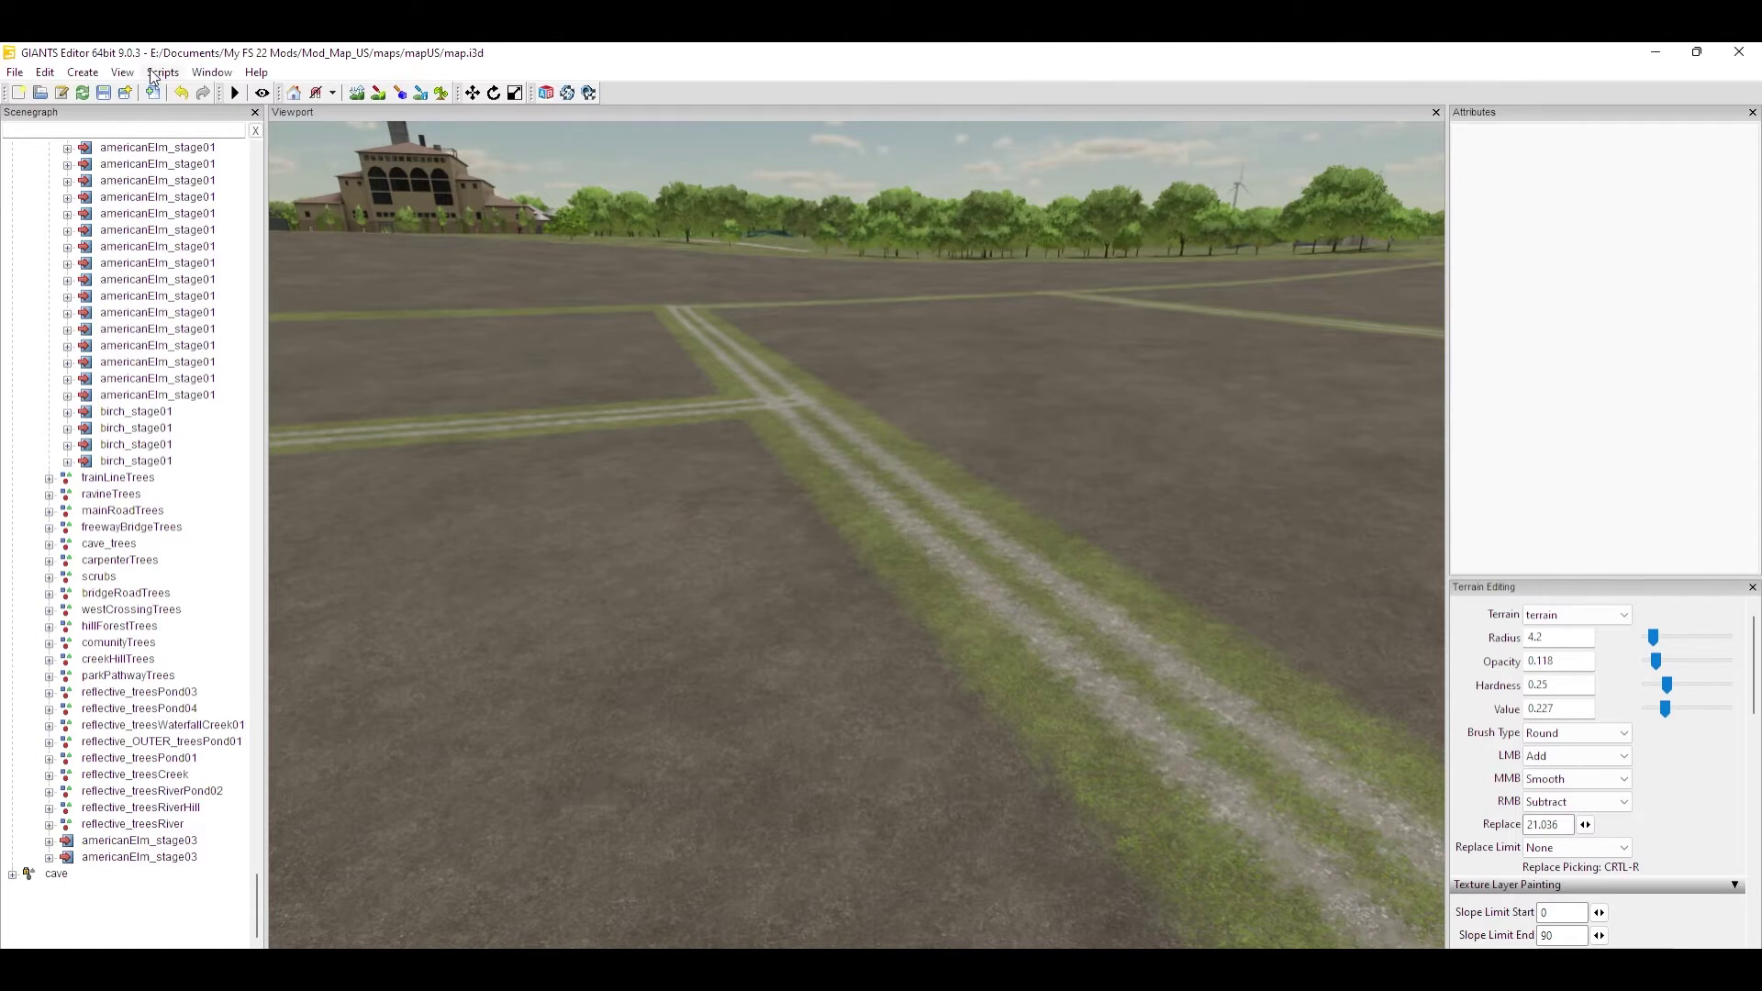
# Step: Re-enable Foliage and bring the camera down close to the two-rut grassy track
pyautogui.click(125, 74)
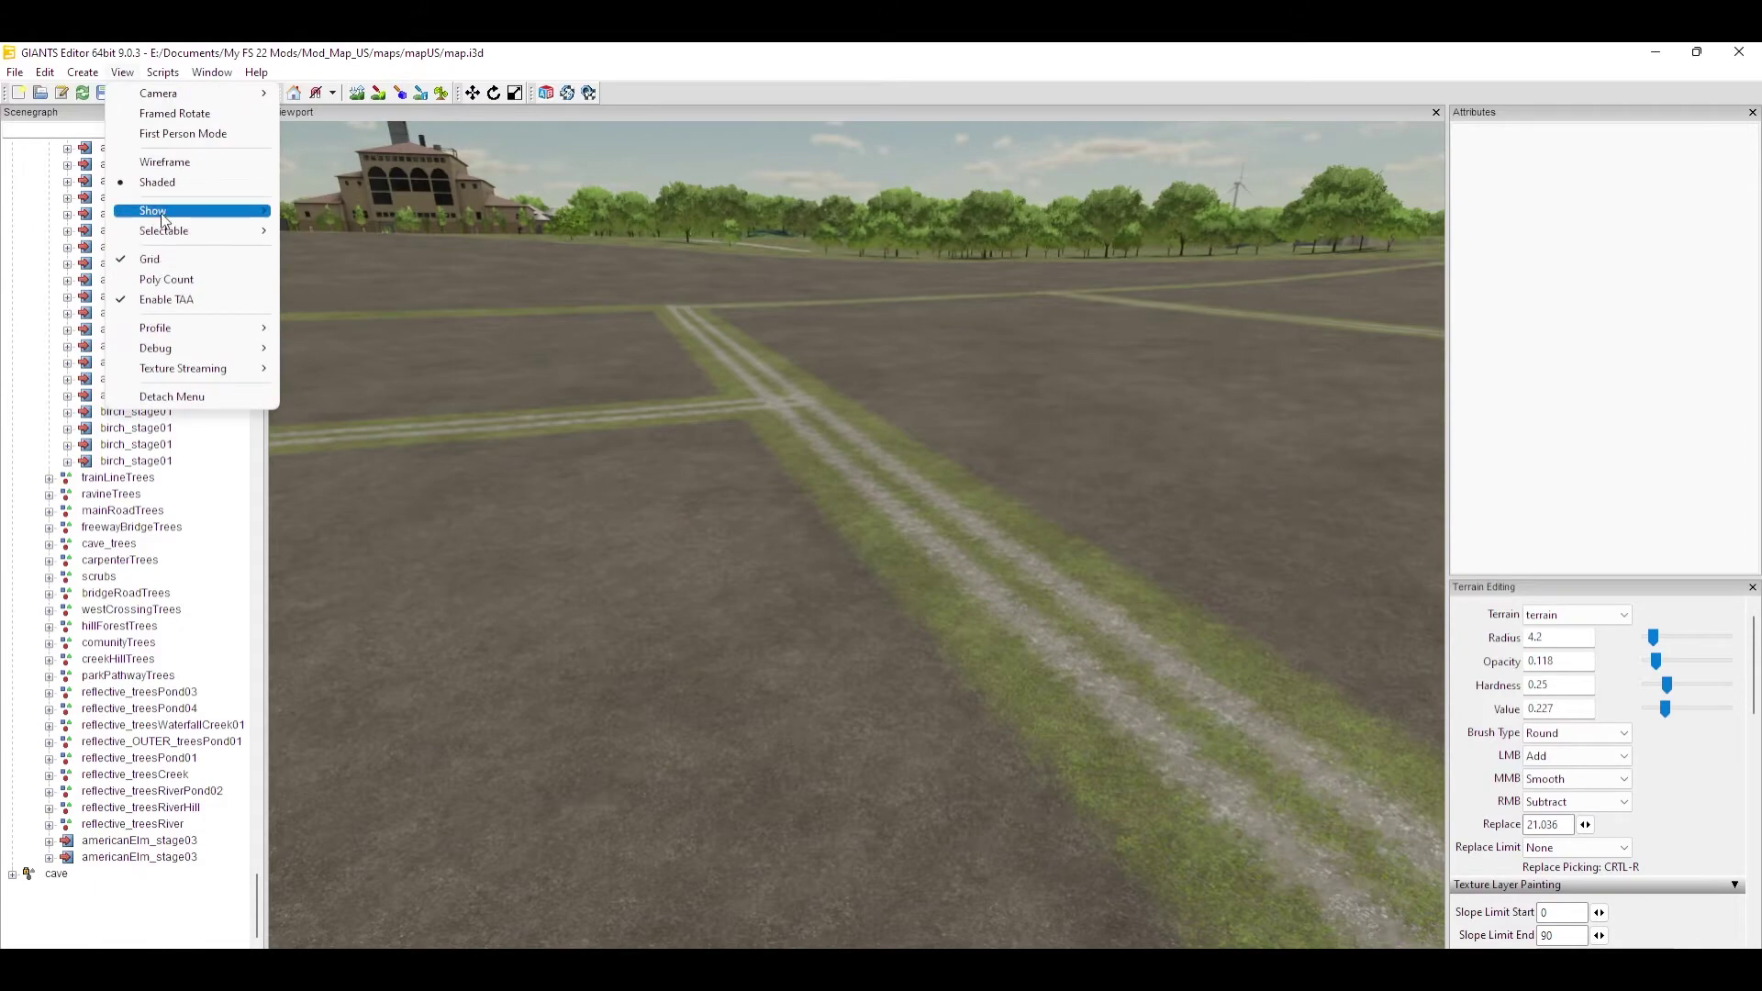
pyautogui.click(347, 415)
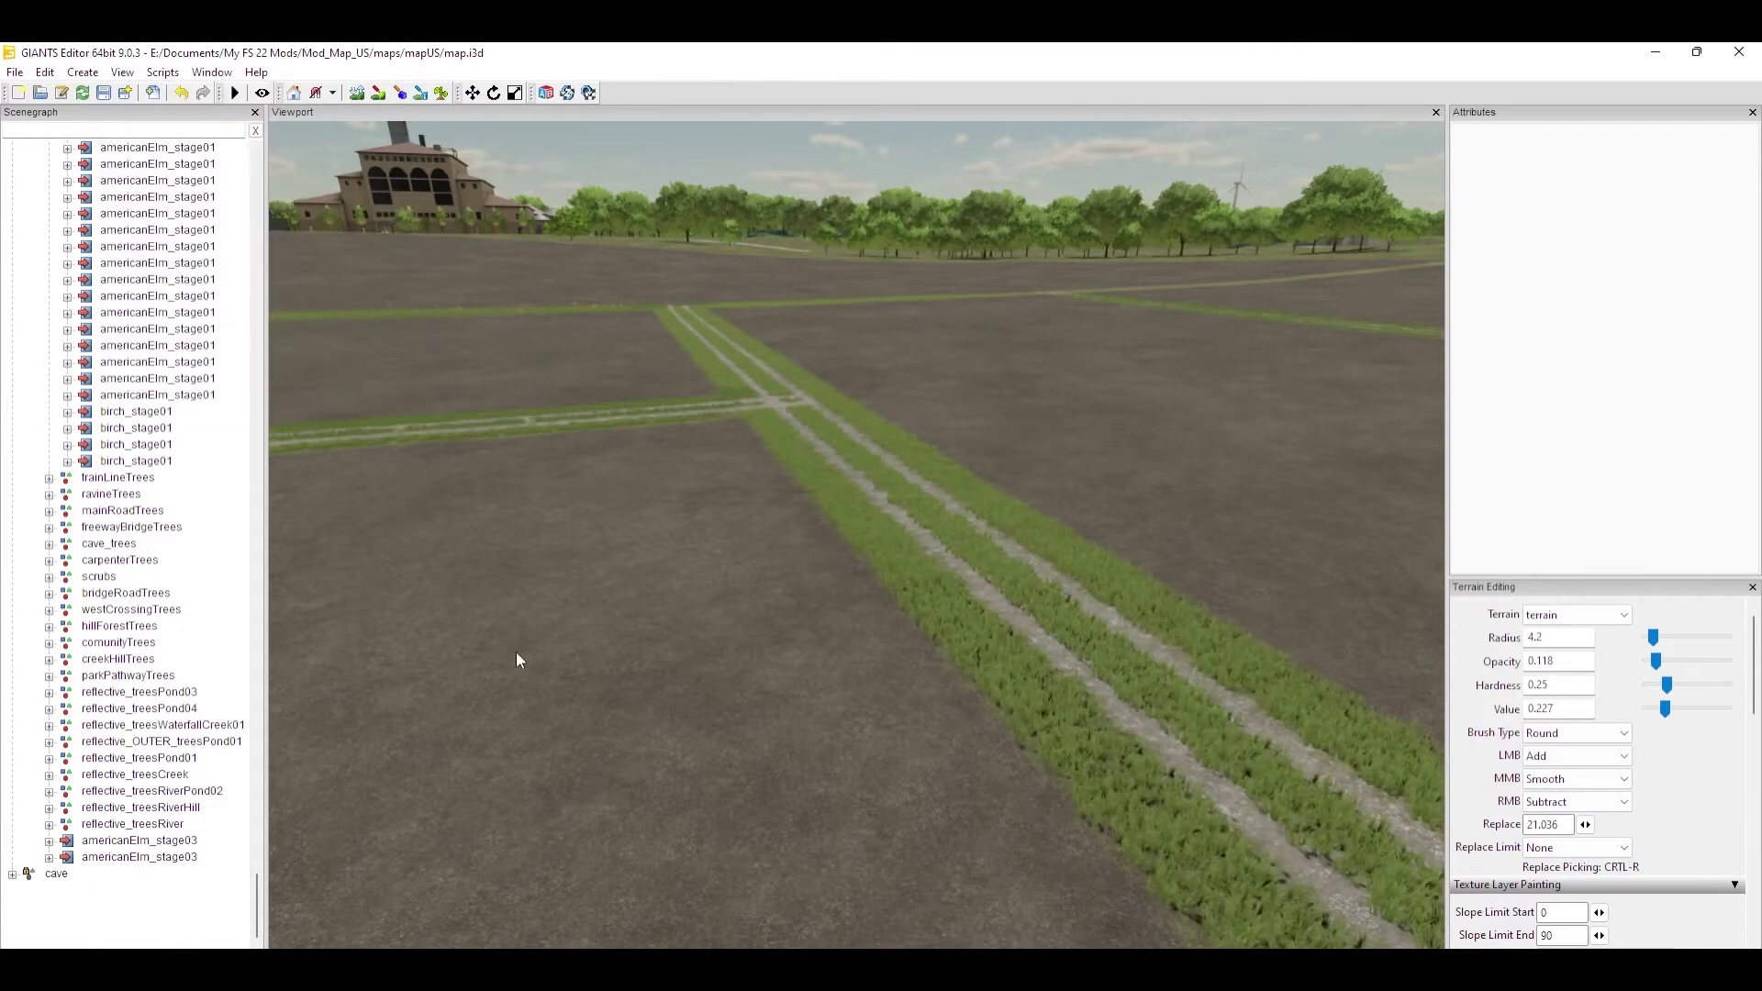
pyautogui.moveTo(547, 680); pyautogui.dragTo(547, 627, button='right')
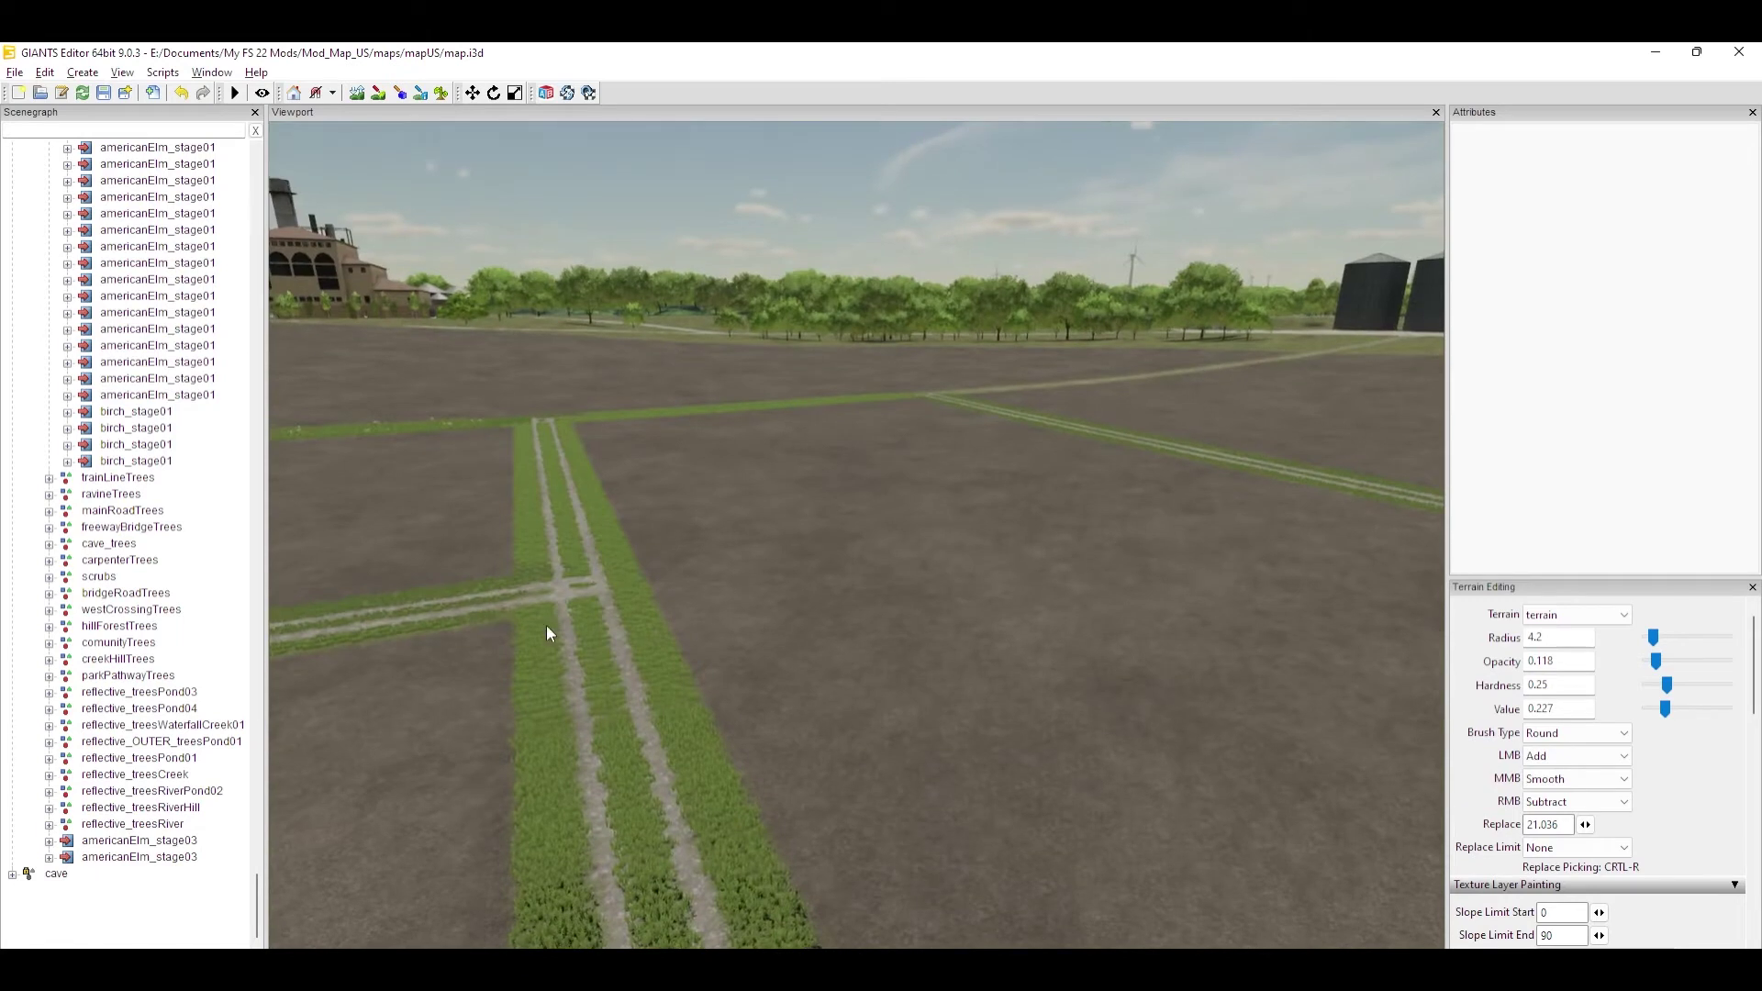
pyautogui.rightClick(710, 625)
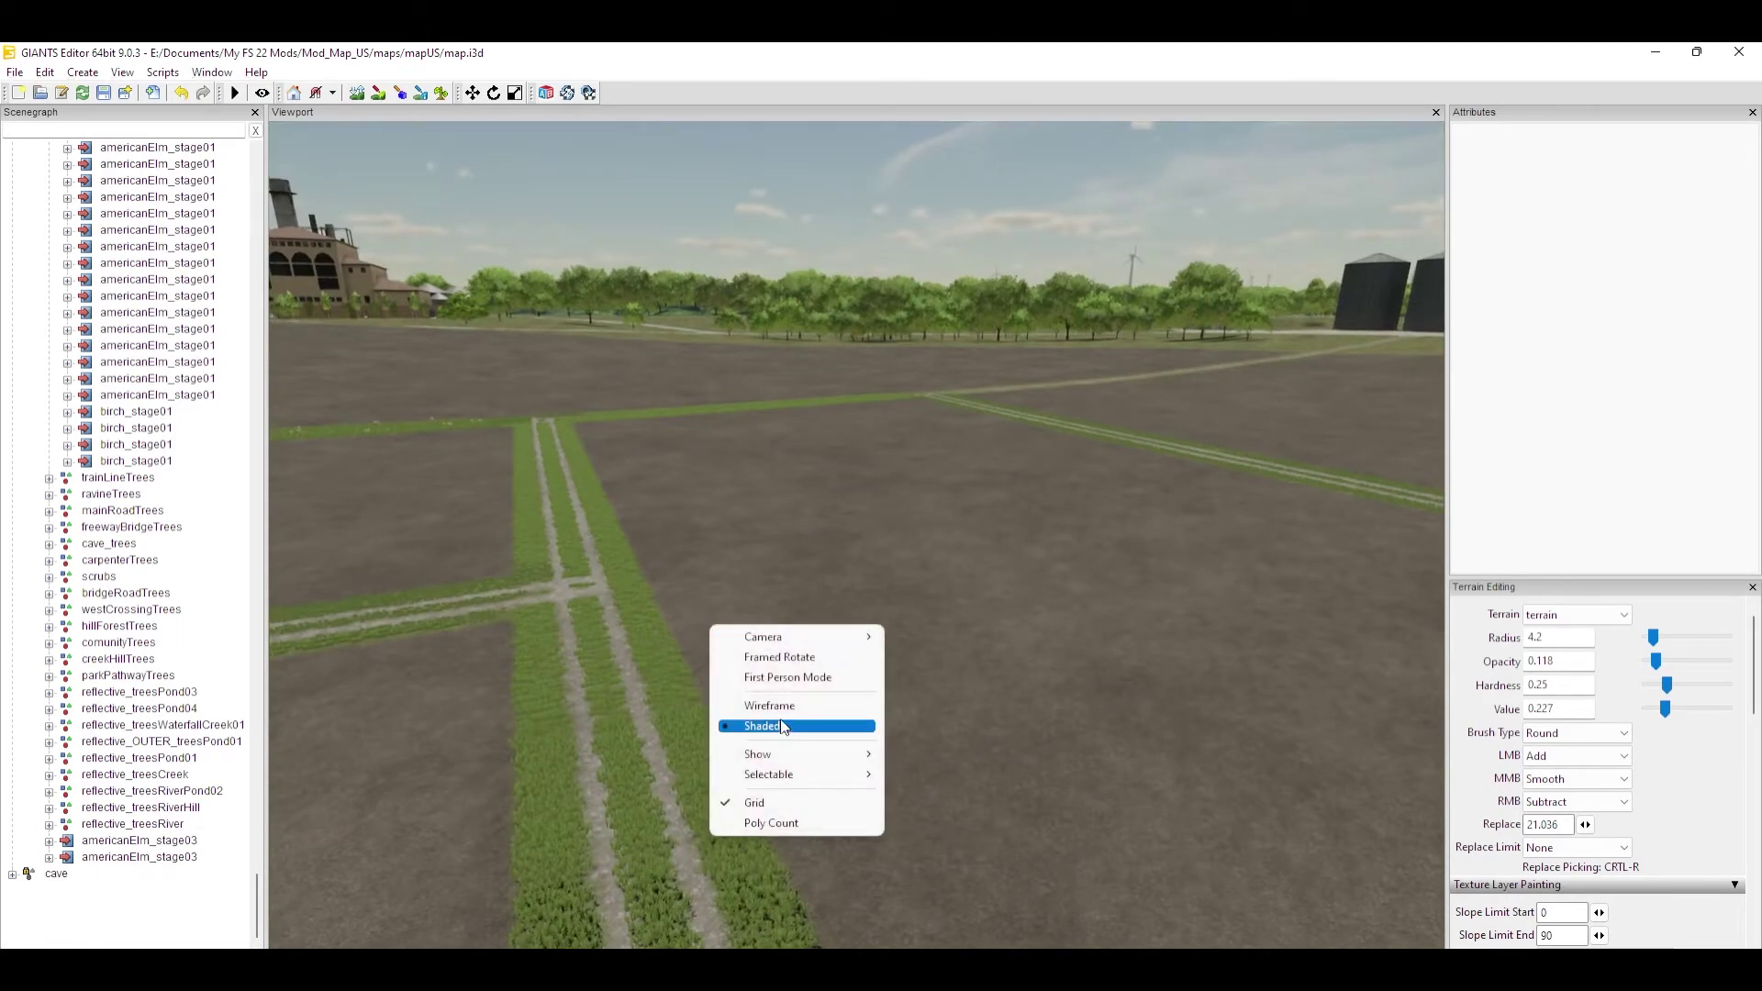
pyautogui.click(901, 526)
pyautogui.moveTo(921, 621); pyautogui.dragTo(753, 617, button='right')
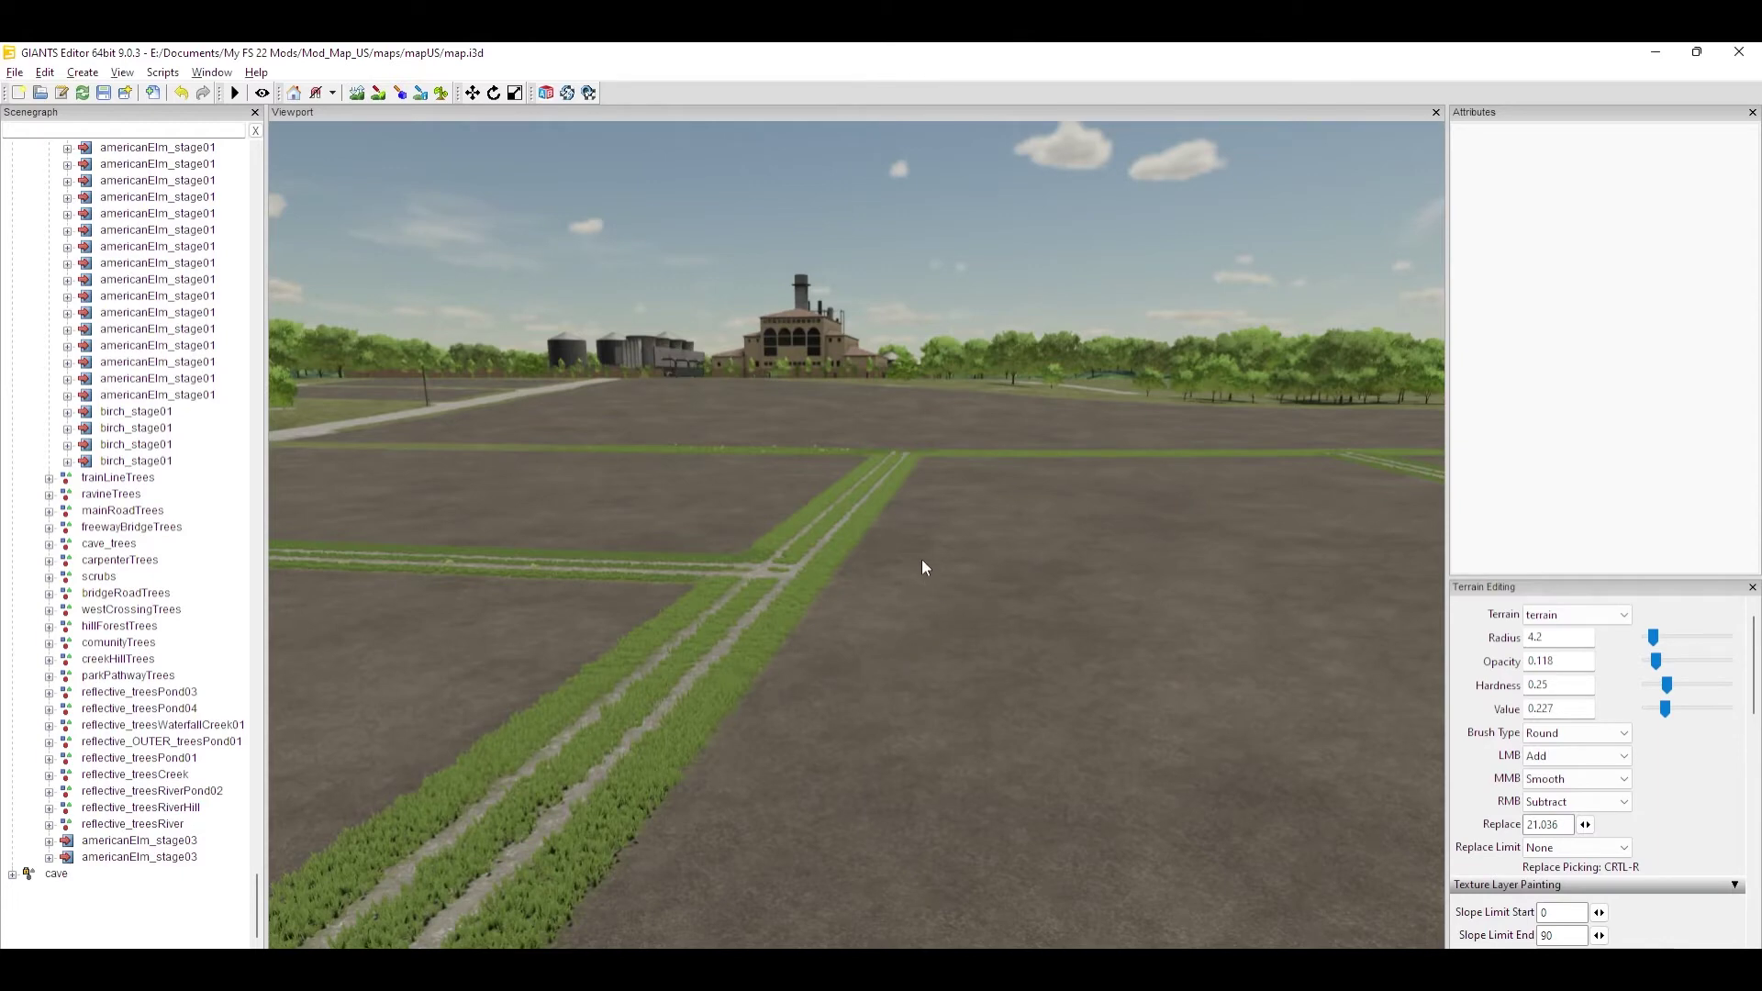
pyautogui.moveTo(1056, 698); pyautogui.dragTo(861, 736, button='right')
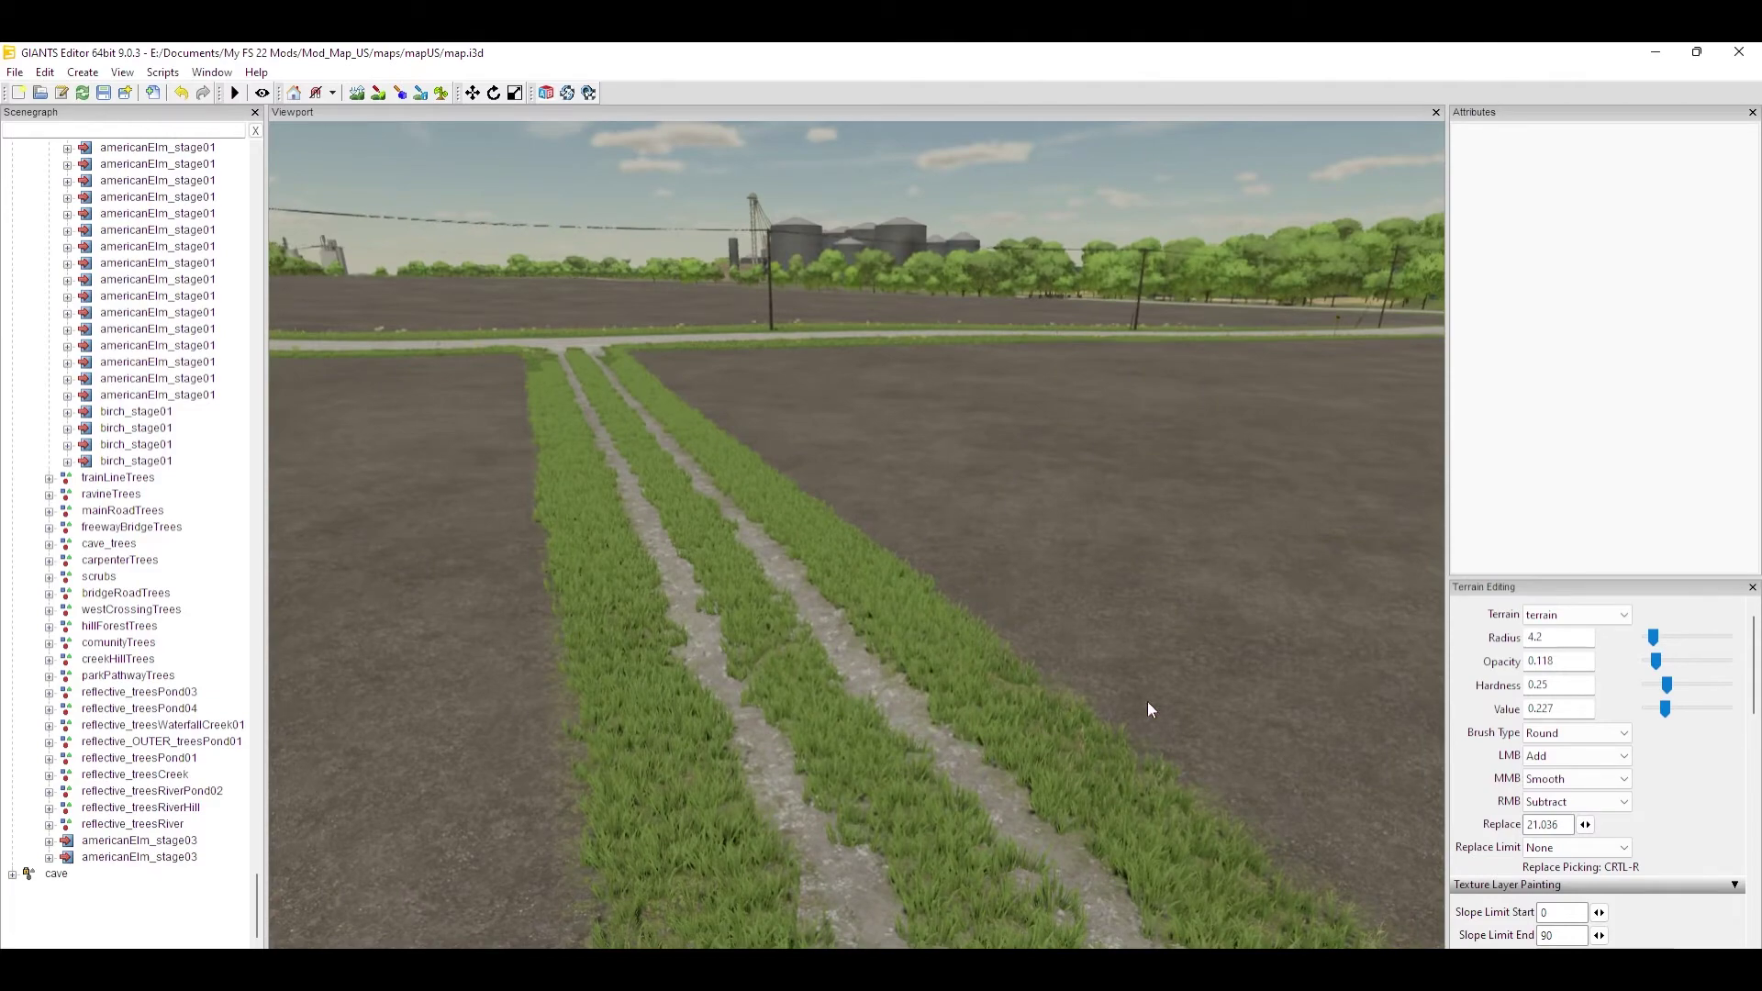
pyautogui.moveTo(539, 747); pyautogui.dragTo(741, 696, button='right')
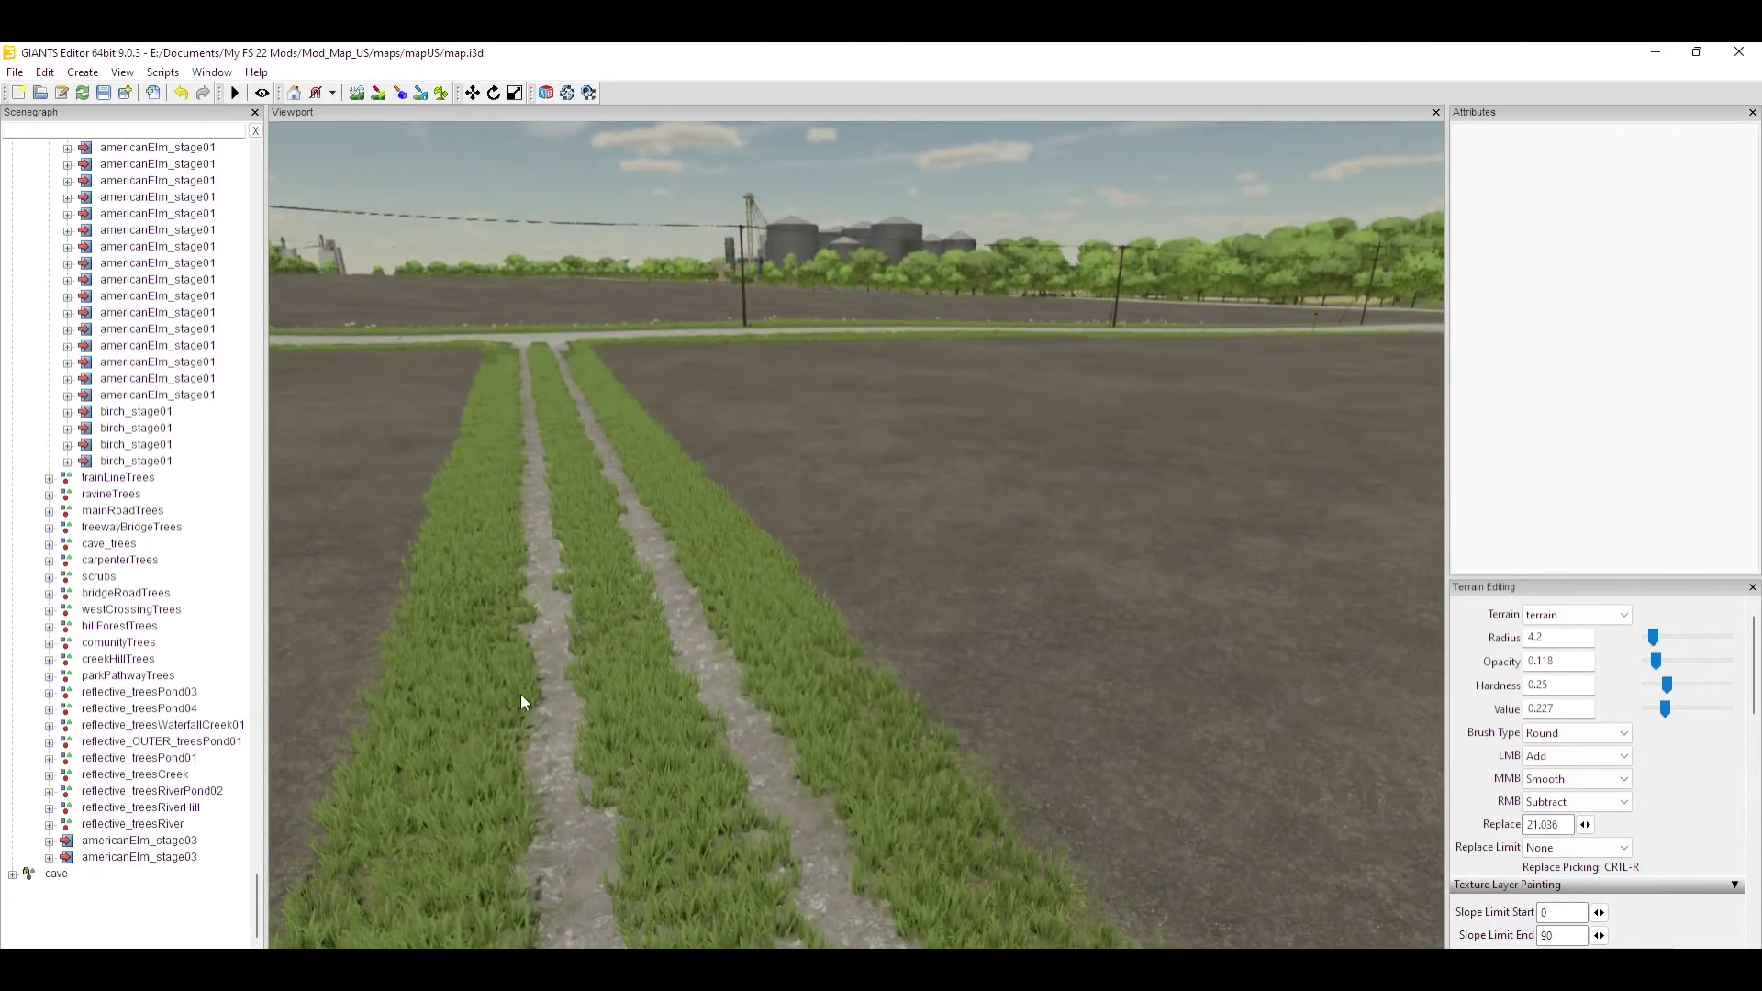
# Step: Add a new green note to the scene with the text 'Fix Hole'
pyautogui.click(83, 72)
pyautogui.click(107, 214)
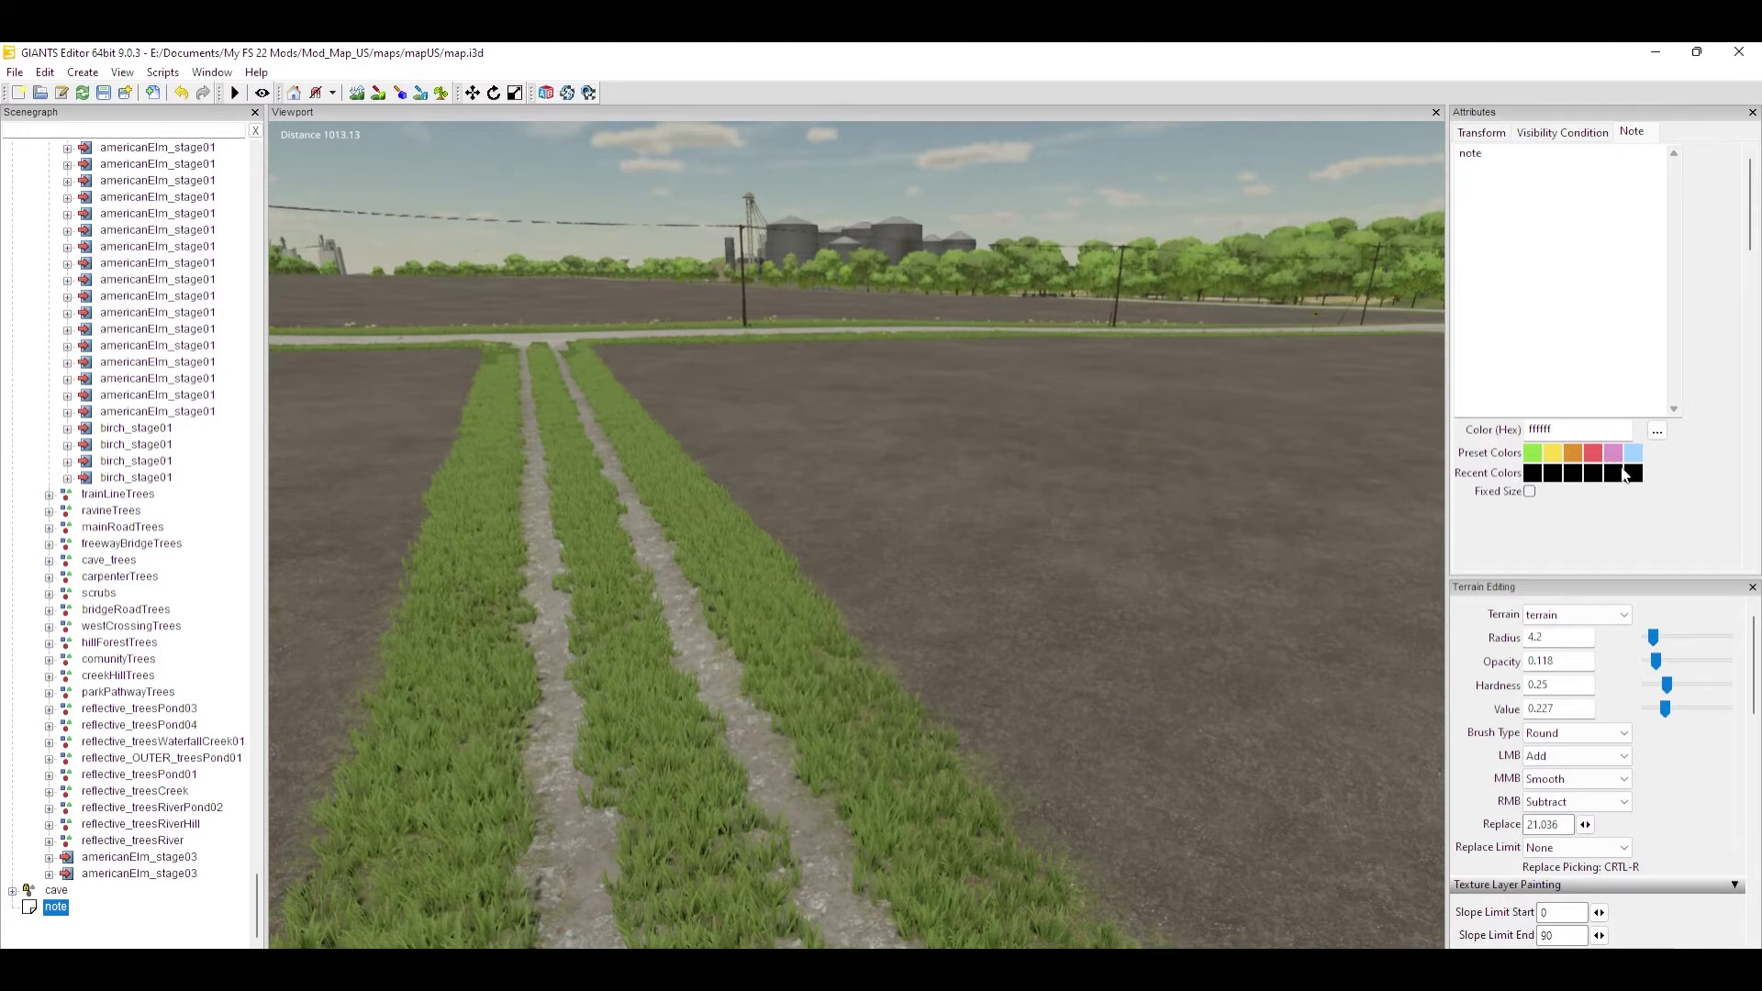
pyautogui.click(1540, 454)
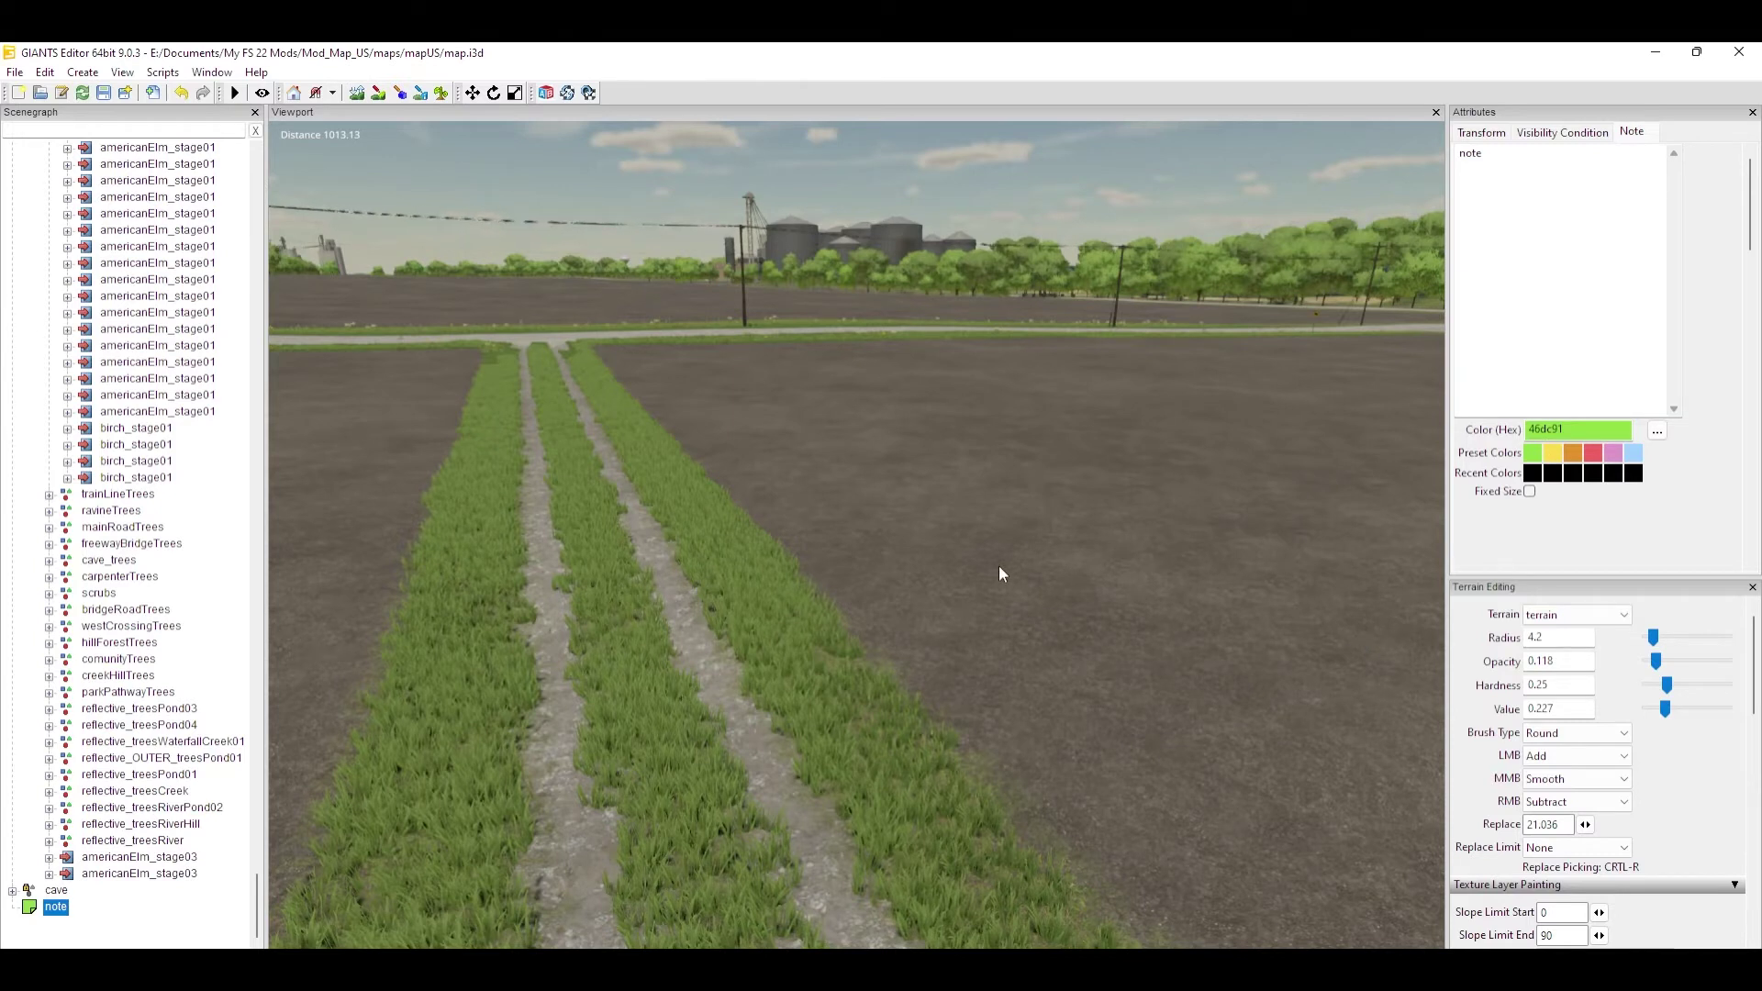
pyautogui.click(1509, 172)
pyautogui.press('BackSpace')
pyautogui.press('BackSpace')
pyautogui.press('BackSpace')
pyautogui.write('Fix Hole')
# Step: Rename the note's scene node from 'note' to 'hole'
pyautogui.click(55, 909)
pyautogui.click(55, 911)
pyautogui.write('le')
pyautogui.press('Return')
pyautogui.click(703, 693)
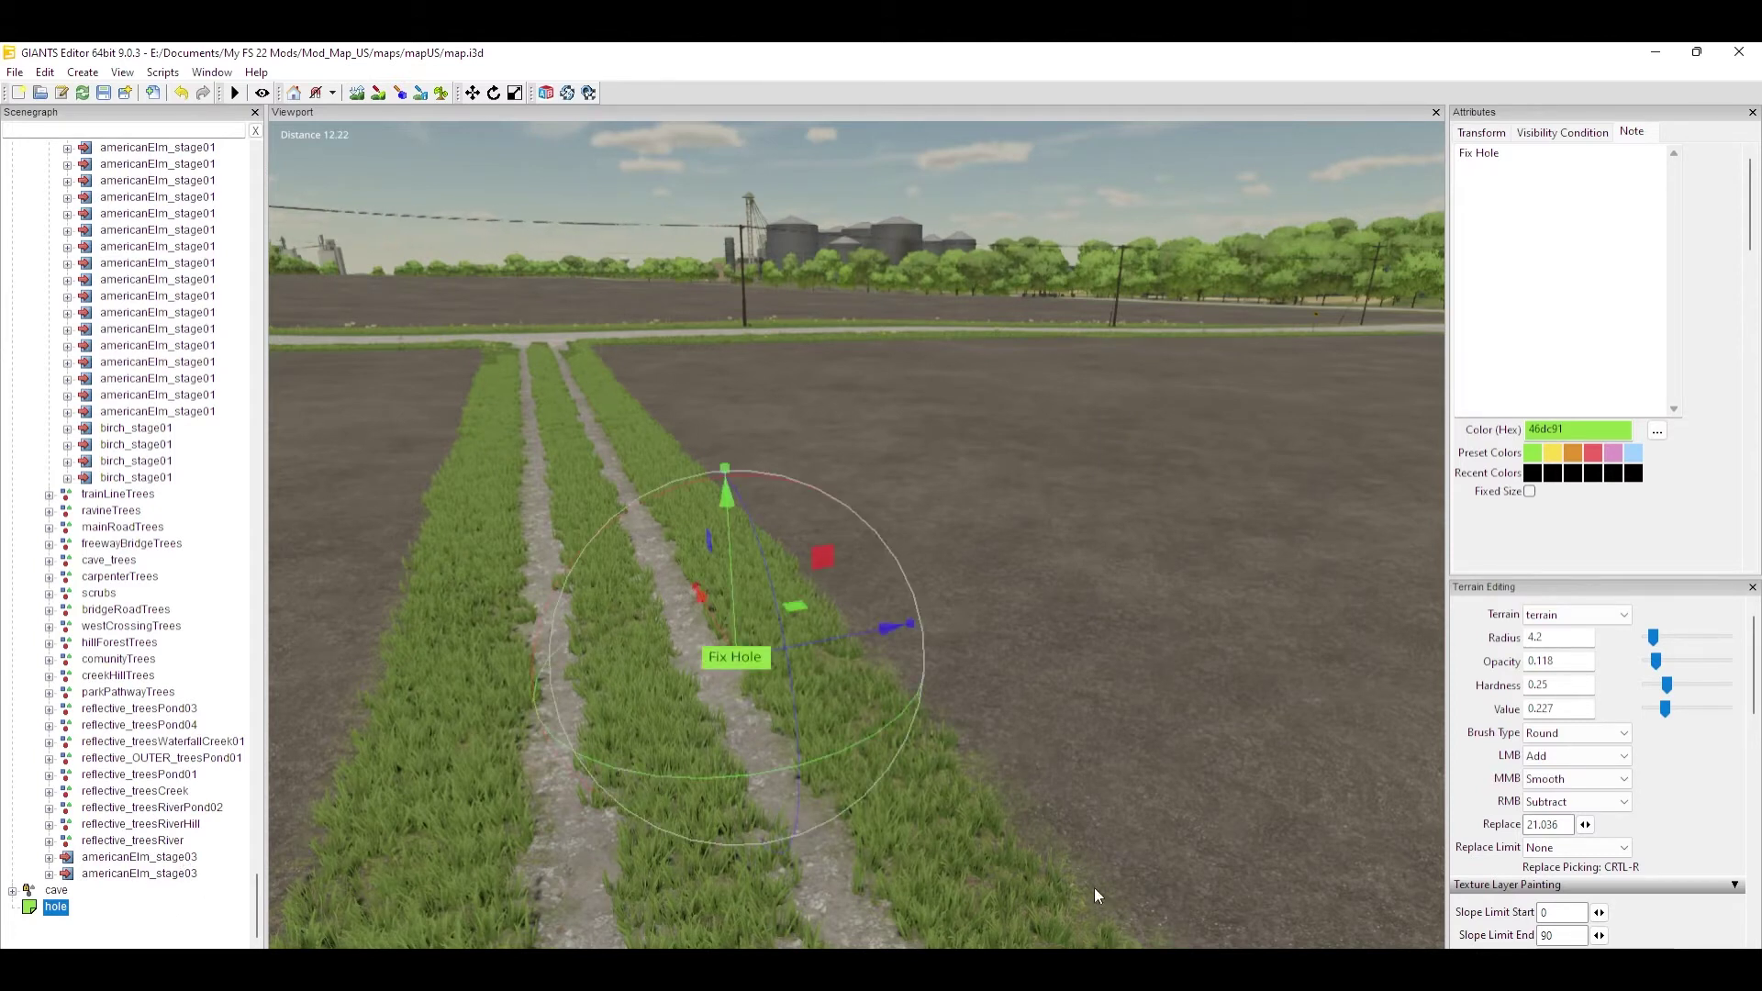
pyautogui.scroll(-3, 1088, 742)
pyautogui.moveTo(1088, 742); pyautogui.dragTo(1124, 620, button='right')
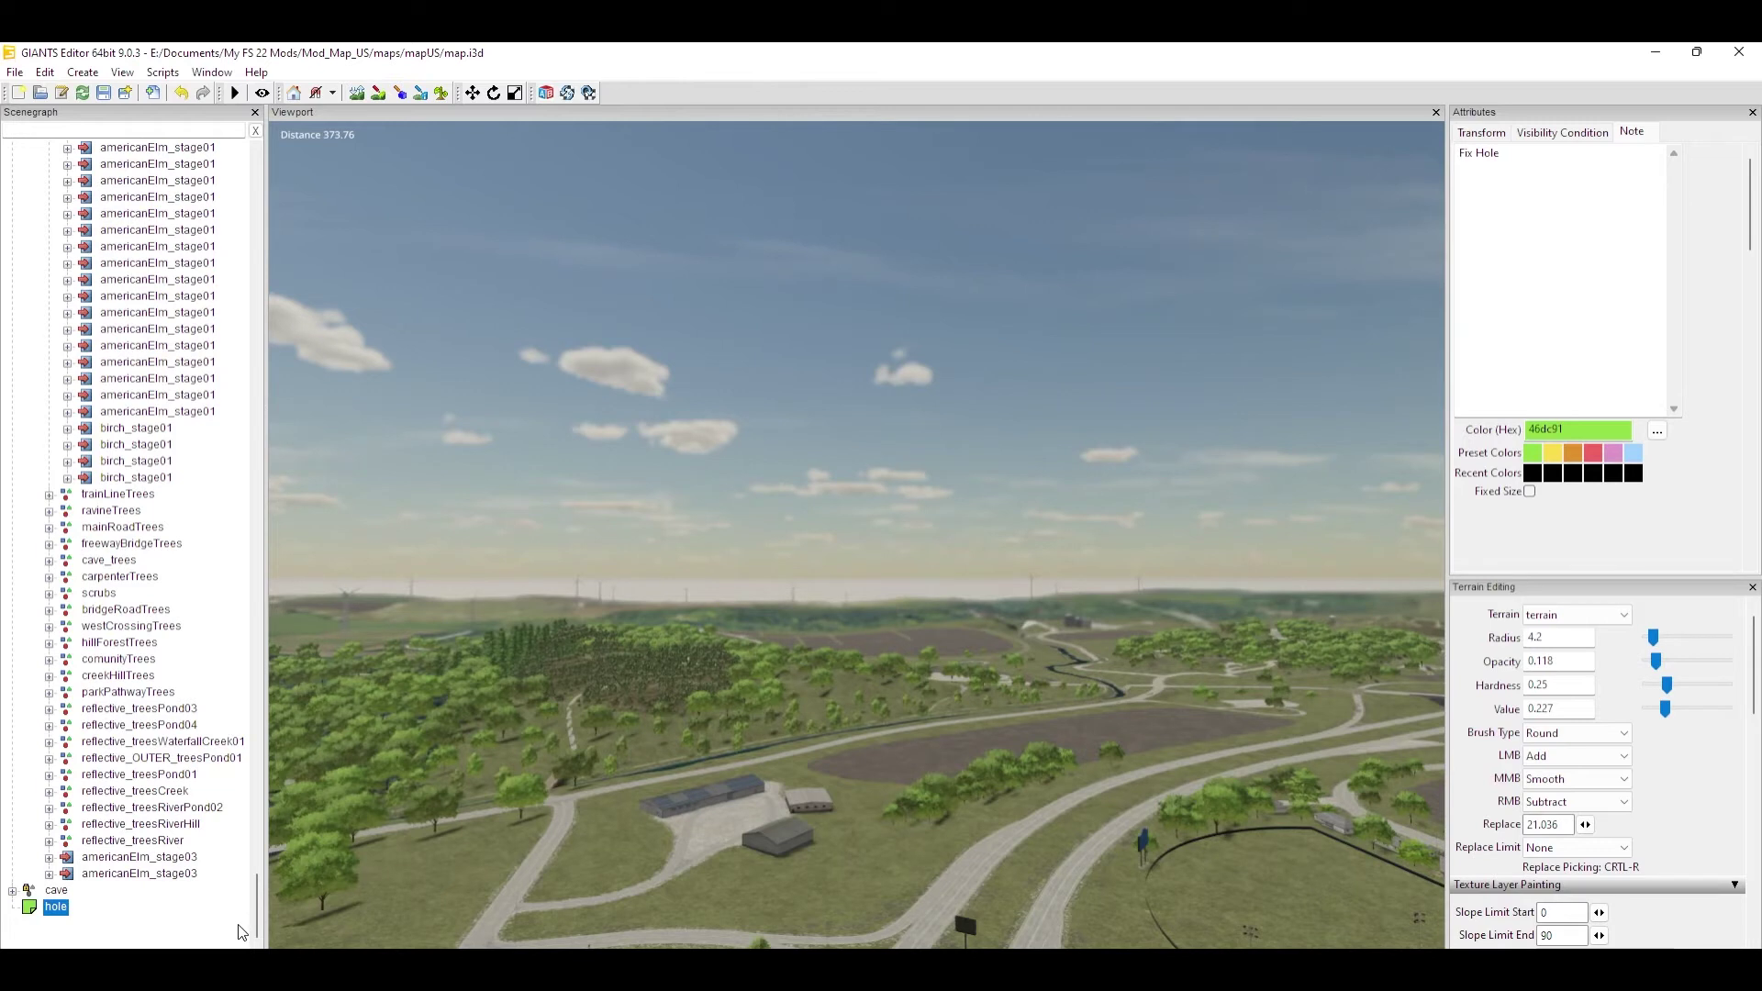
# Step: Group the hole note with Ctrl+G into a group named NOTES, expand it and frame it
pyautogui.hotkey('ctrl', 'g')
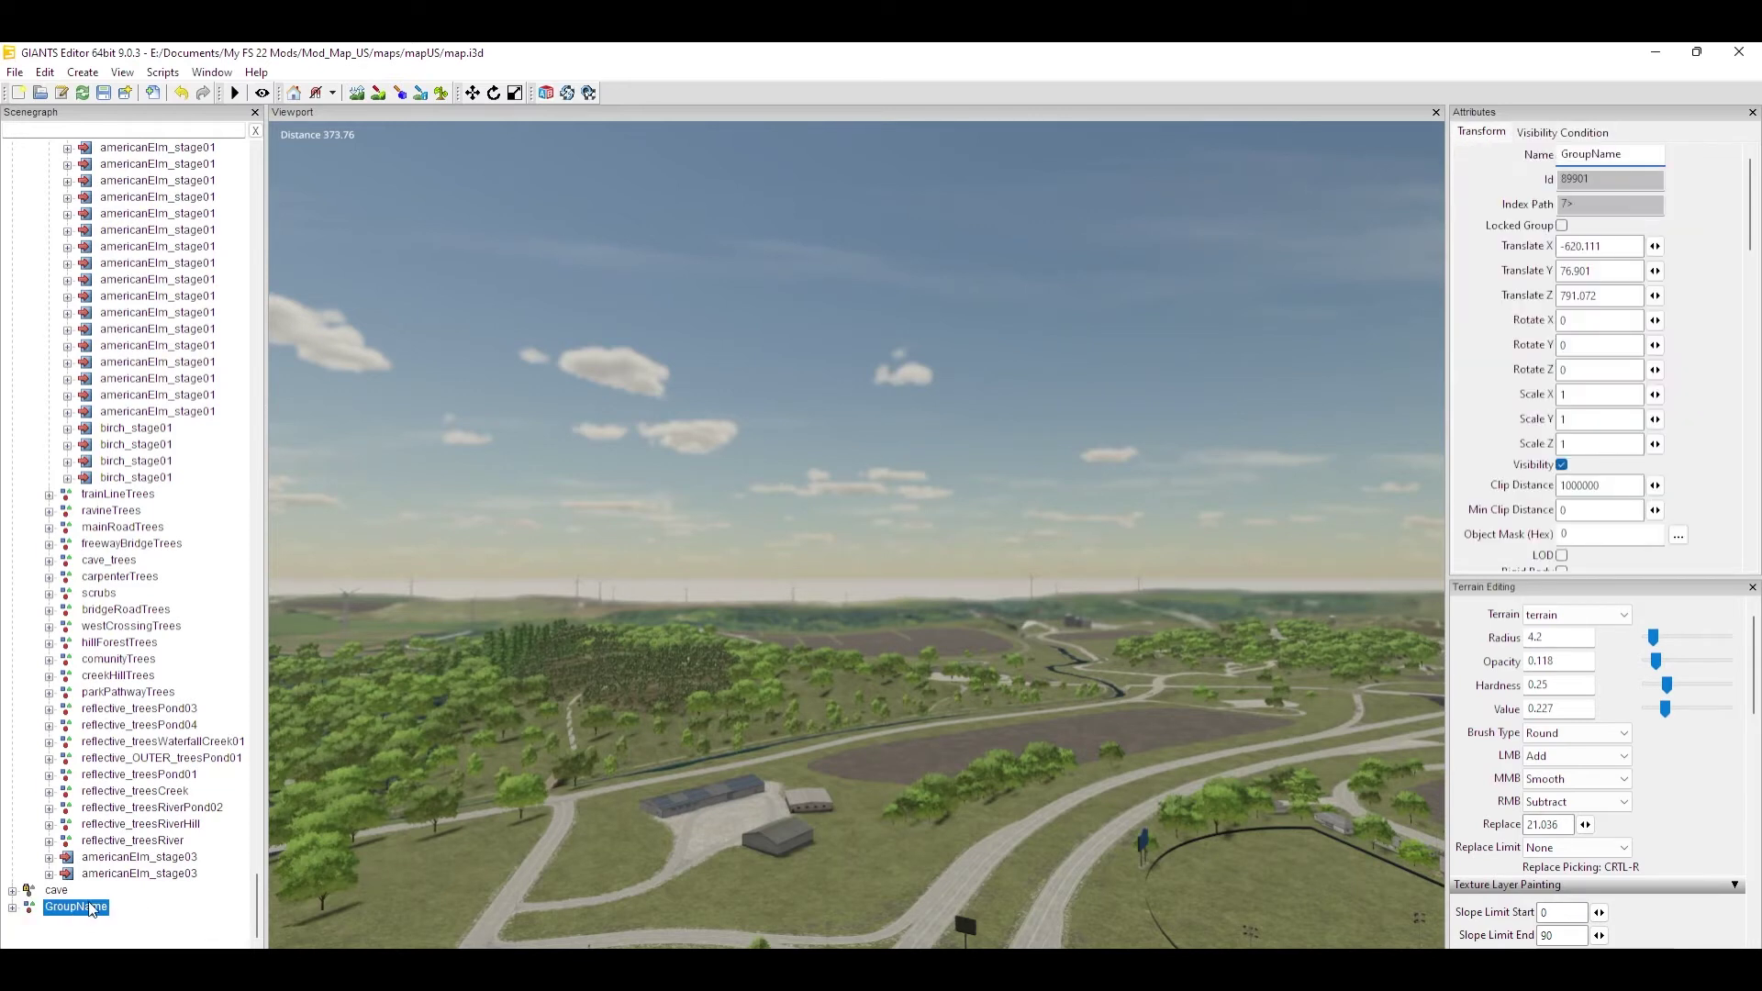
pyautogui.doubleClick(92, 909)
pyautogui.write('NOTES')
pyautogui.press('Return')
pyautogui.click(12, 907)
pyautogui.moveTo(854, 763); pyautogui.dragTo(1106, 678, button='right')
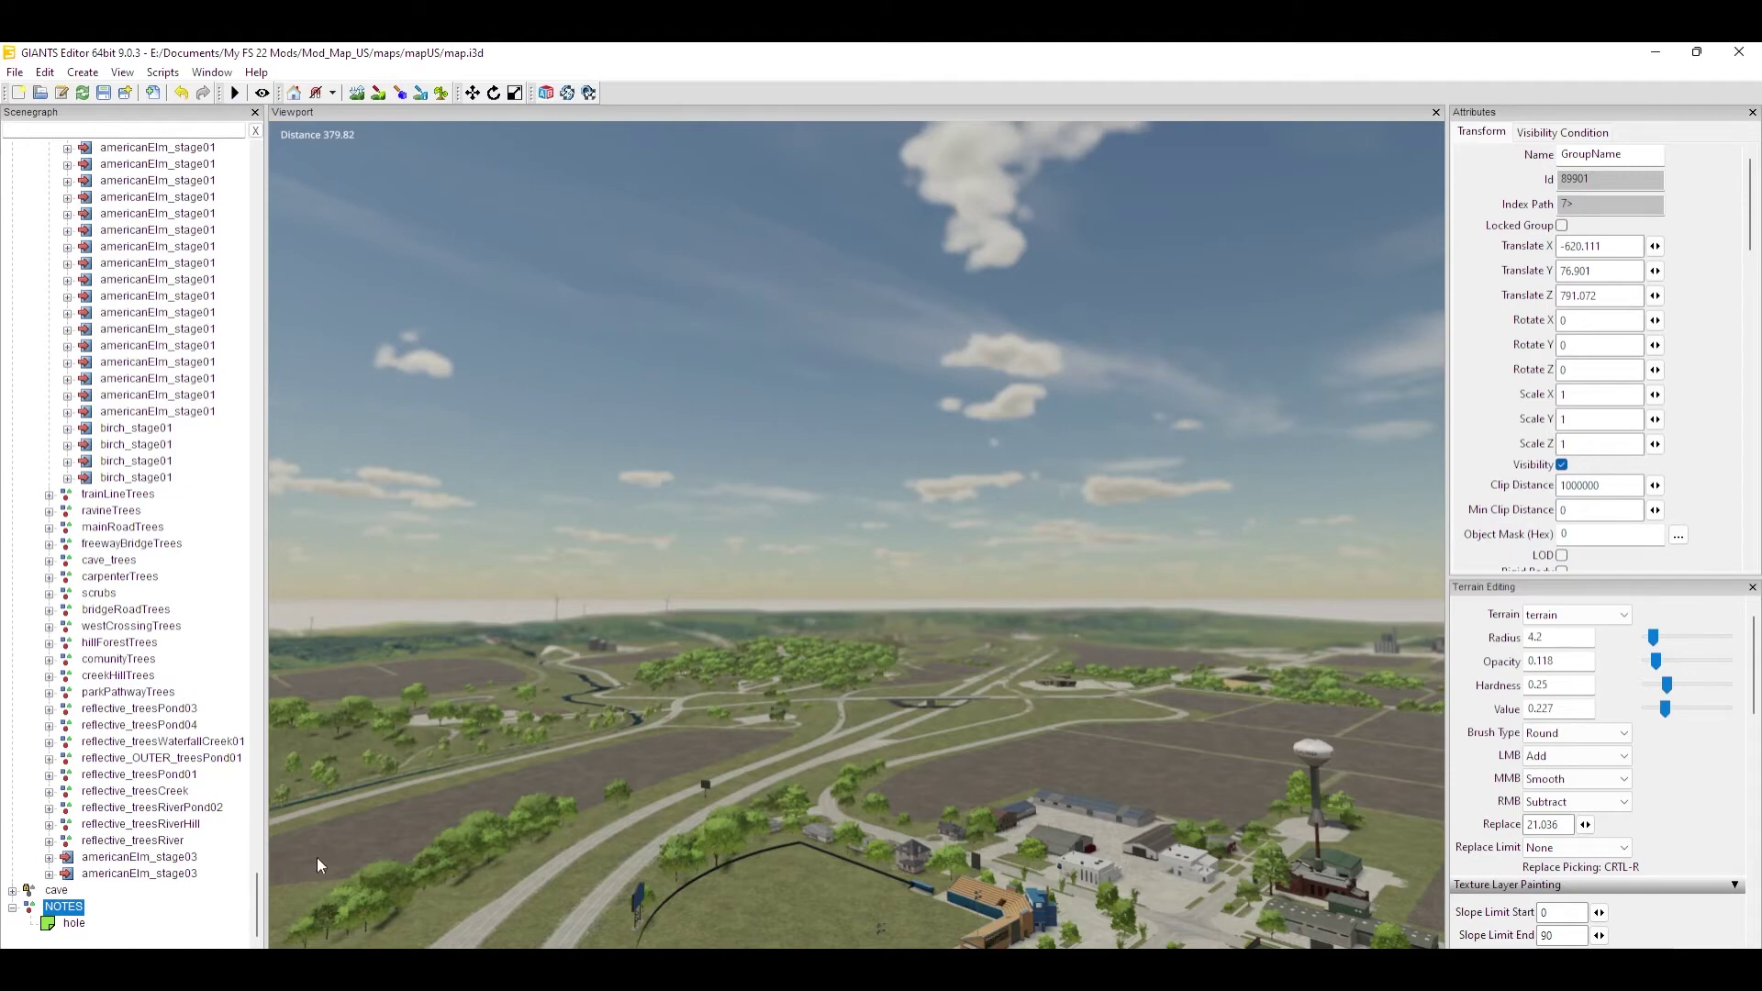
pyautogui.press('f')
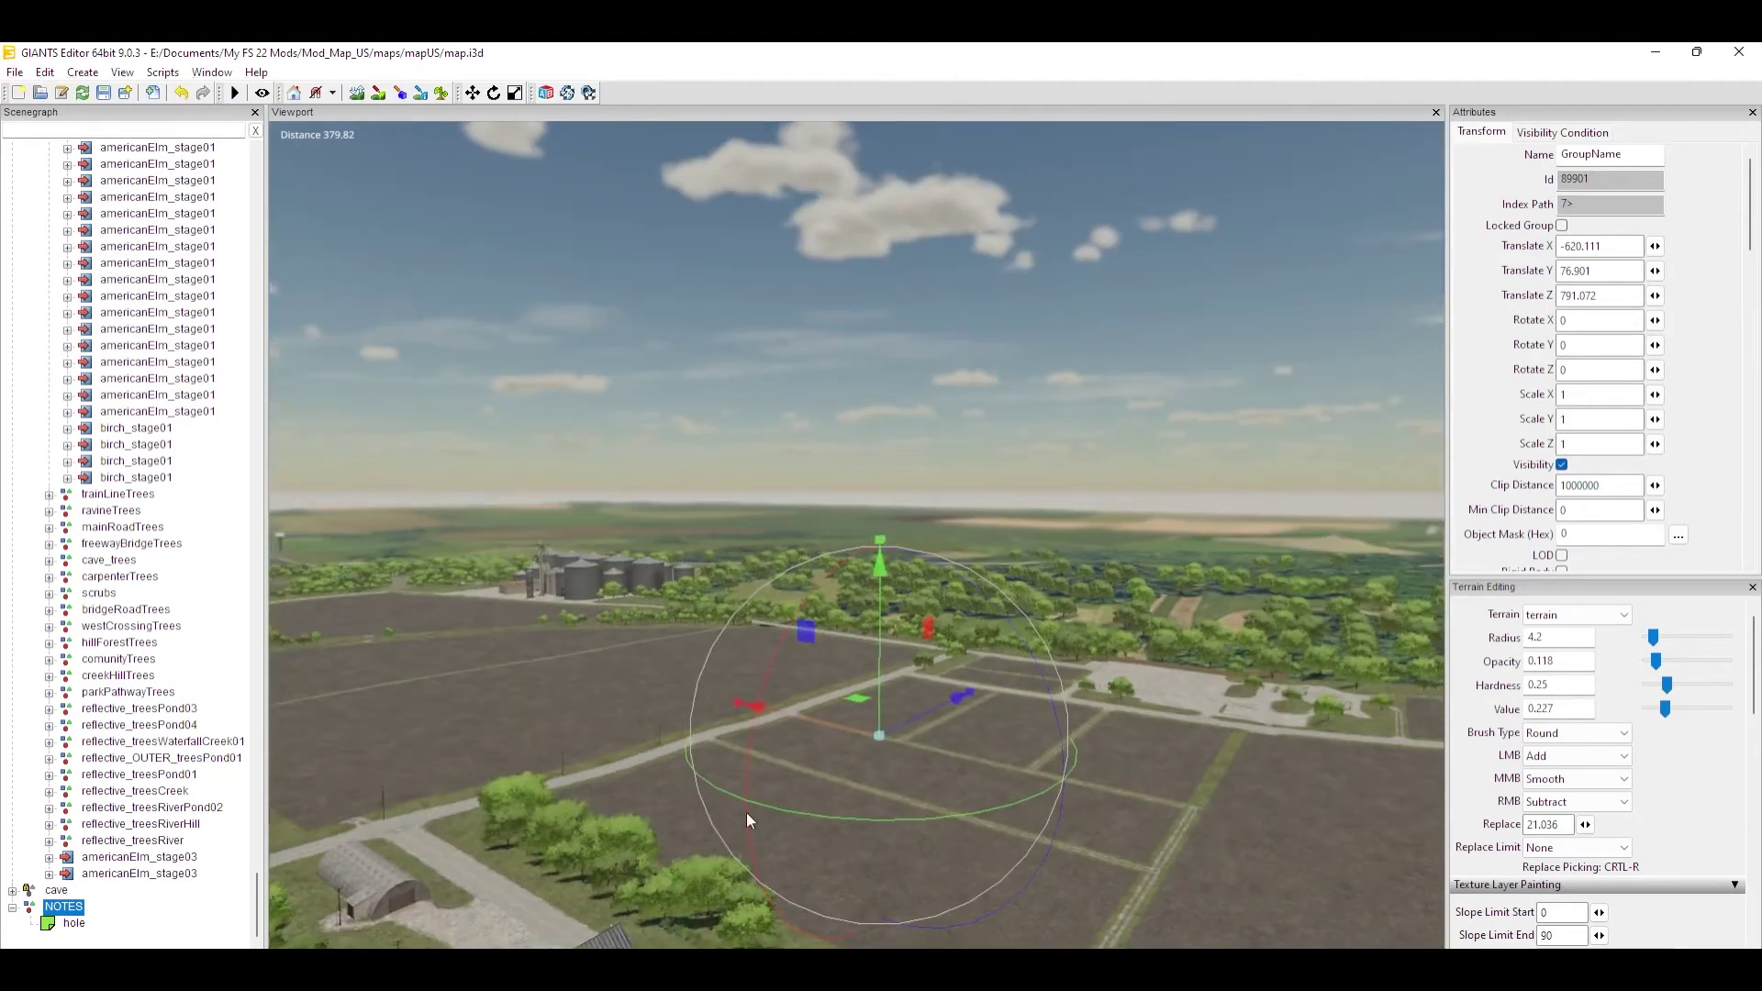
pyautogui.click(73, 923)
pyautogui.press('f')
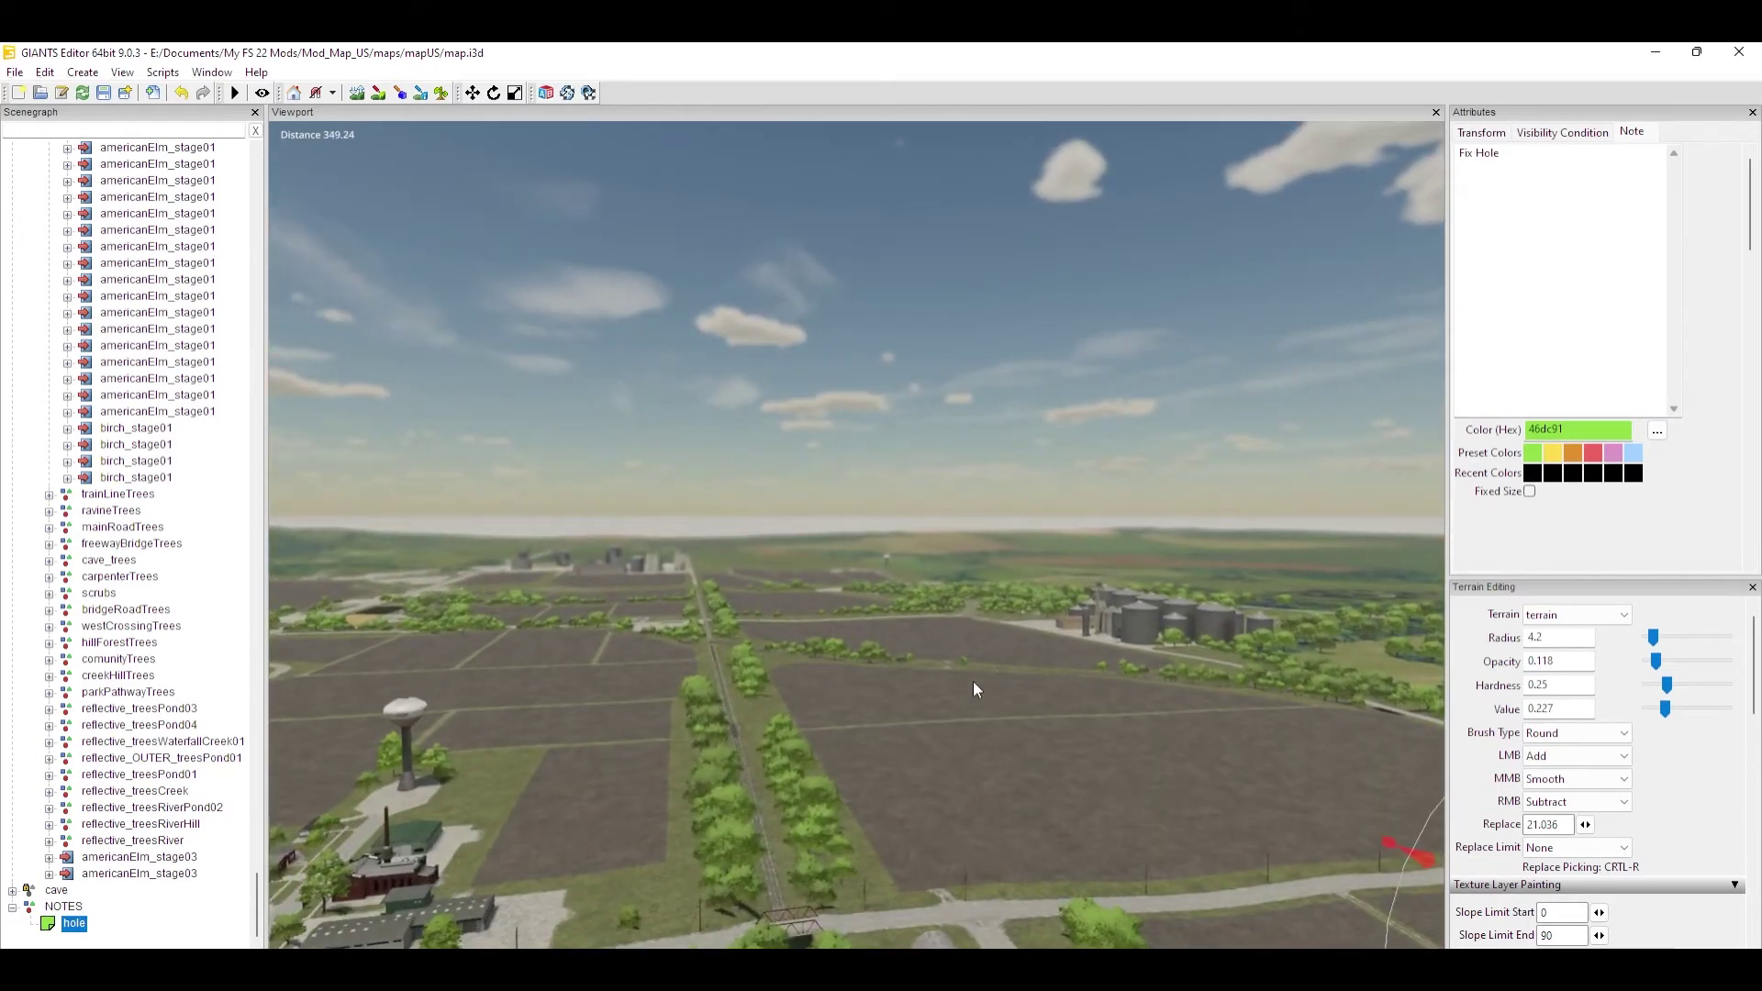
pyautogui.moveTo(973, 681); pyautogui.dragTo(770, 736, button='middle')
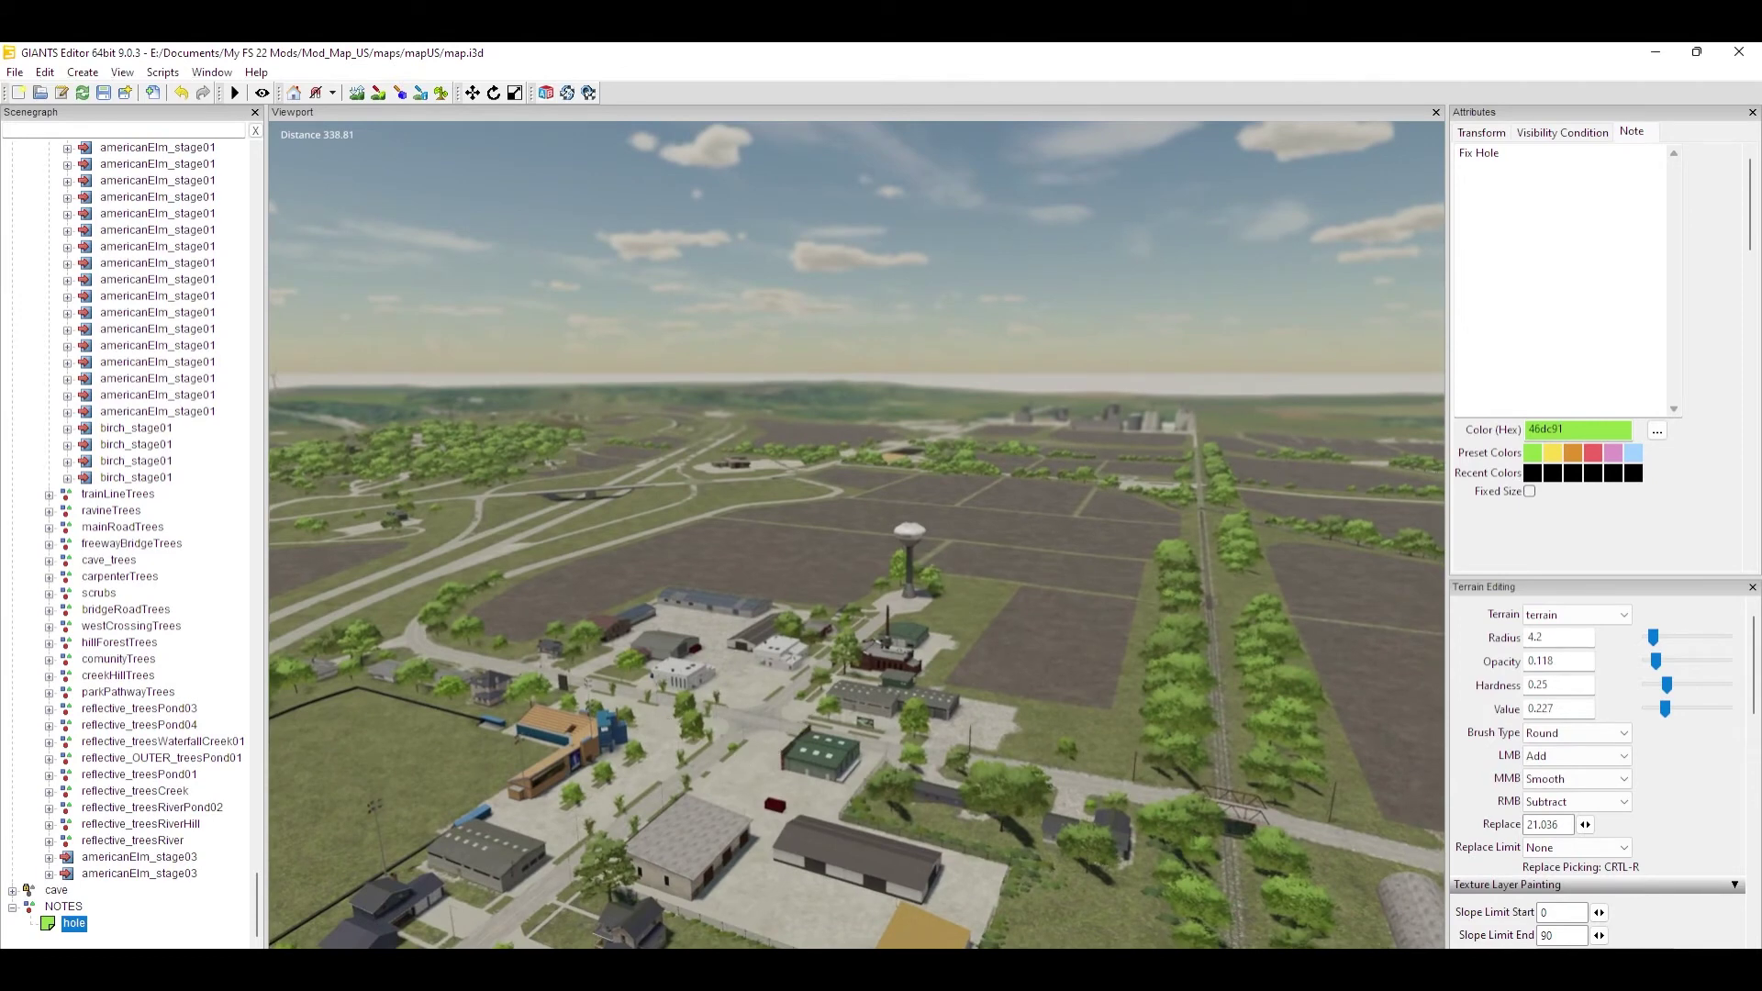
pyautogui.doubleClick(80, 929)
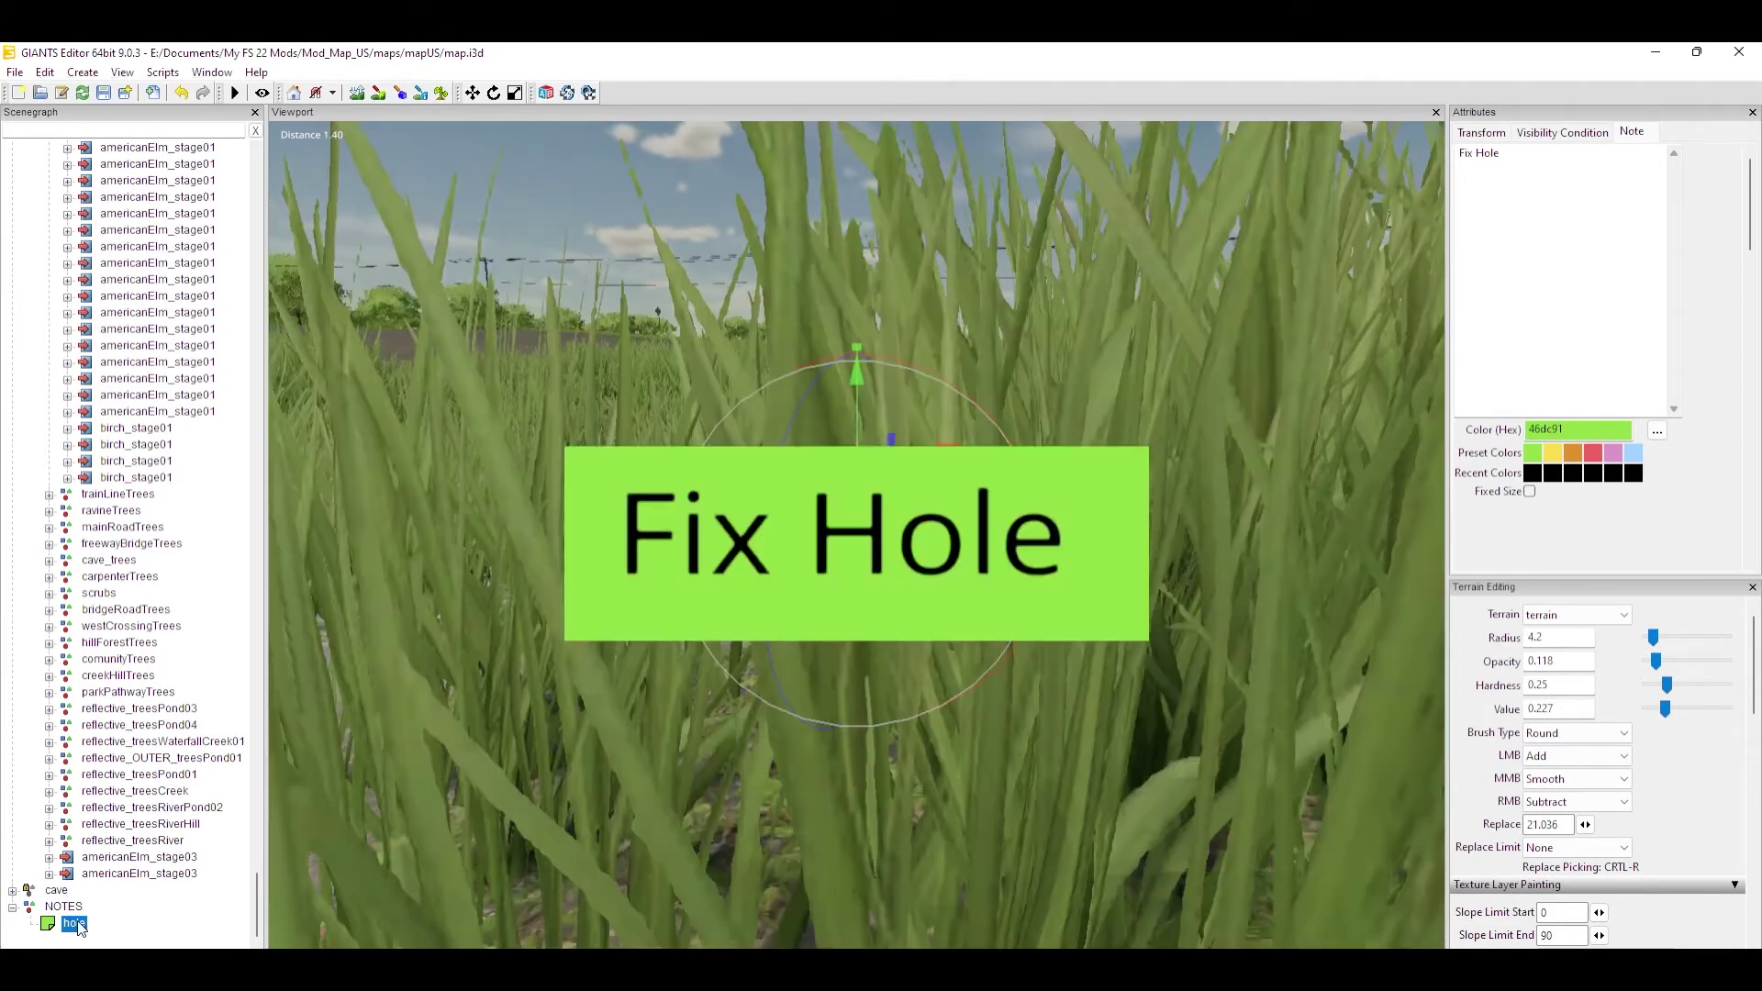
pyautogui.scroll(-5, 651, 846)
pyautogui.moveTo(642, 807)
pyautogui.mouseDown(button='middle')
pyautogui.moveTo(548, 862)
pyautogui.moveTo(587, 812)
pyautogui.moveTo(641, 789)
pyautogui.mouseUp(button='middle')
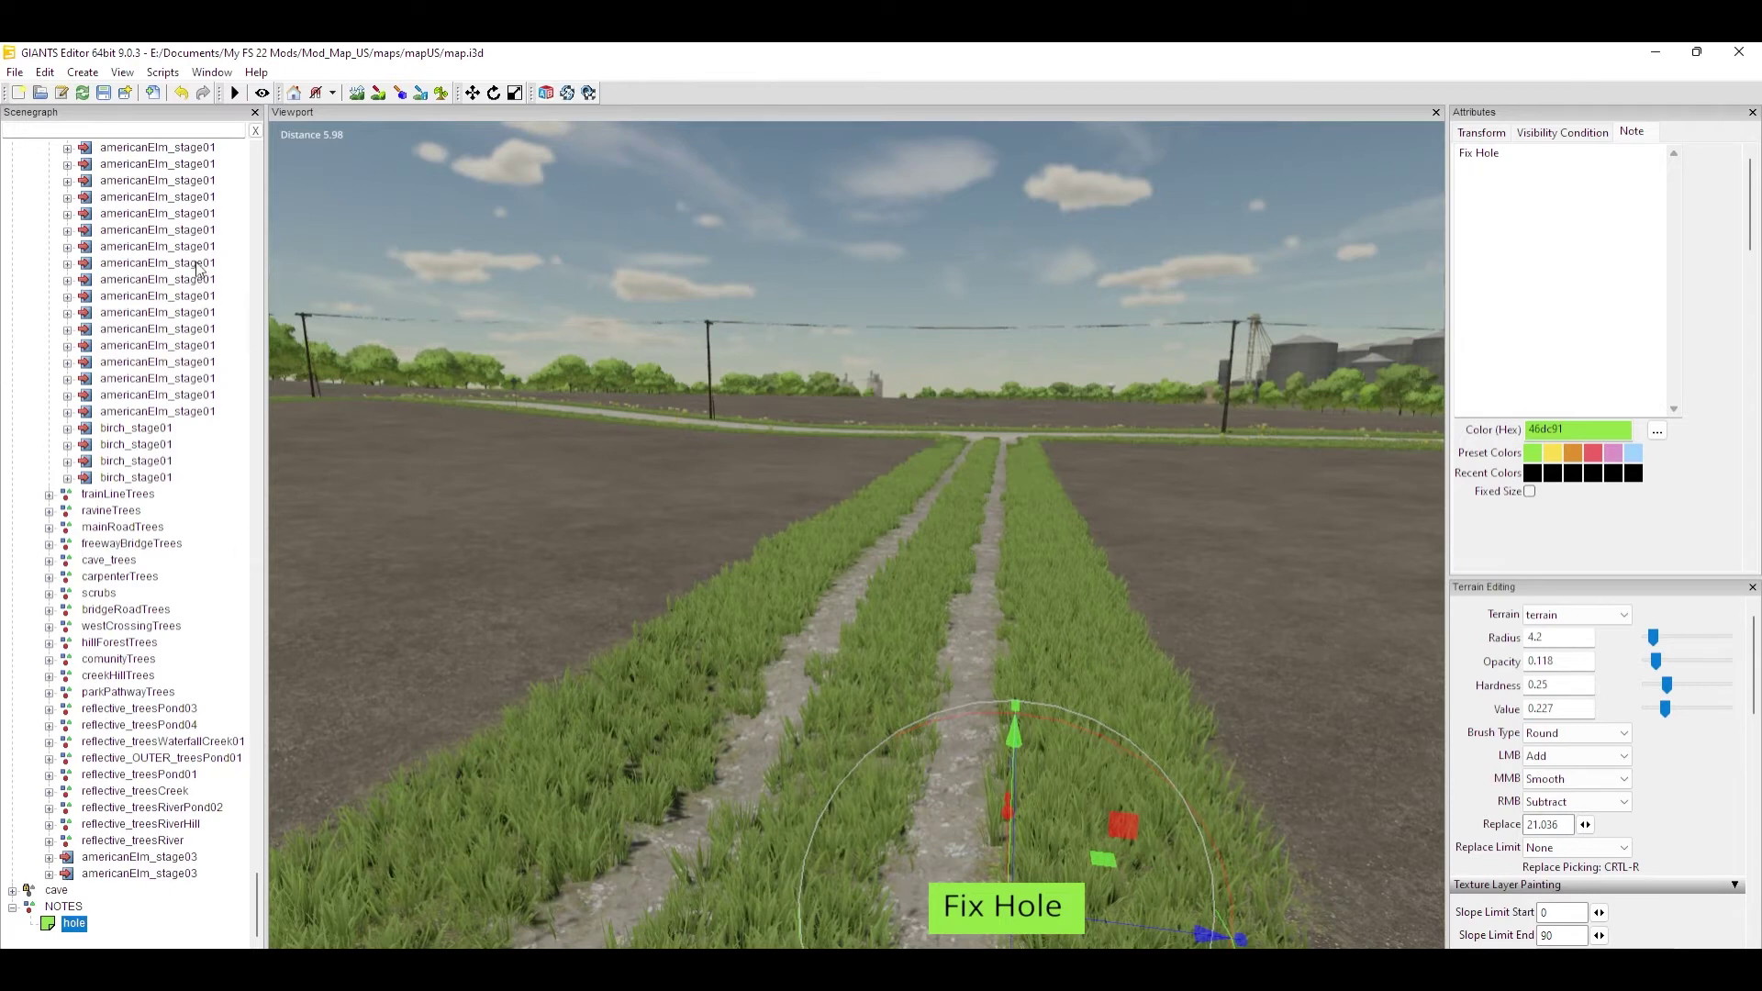
pyautogui.click(173, 181)
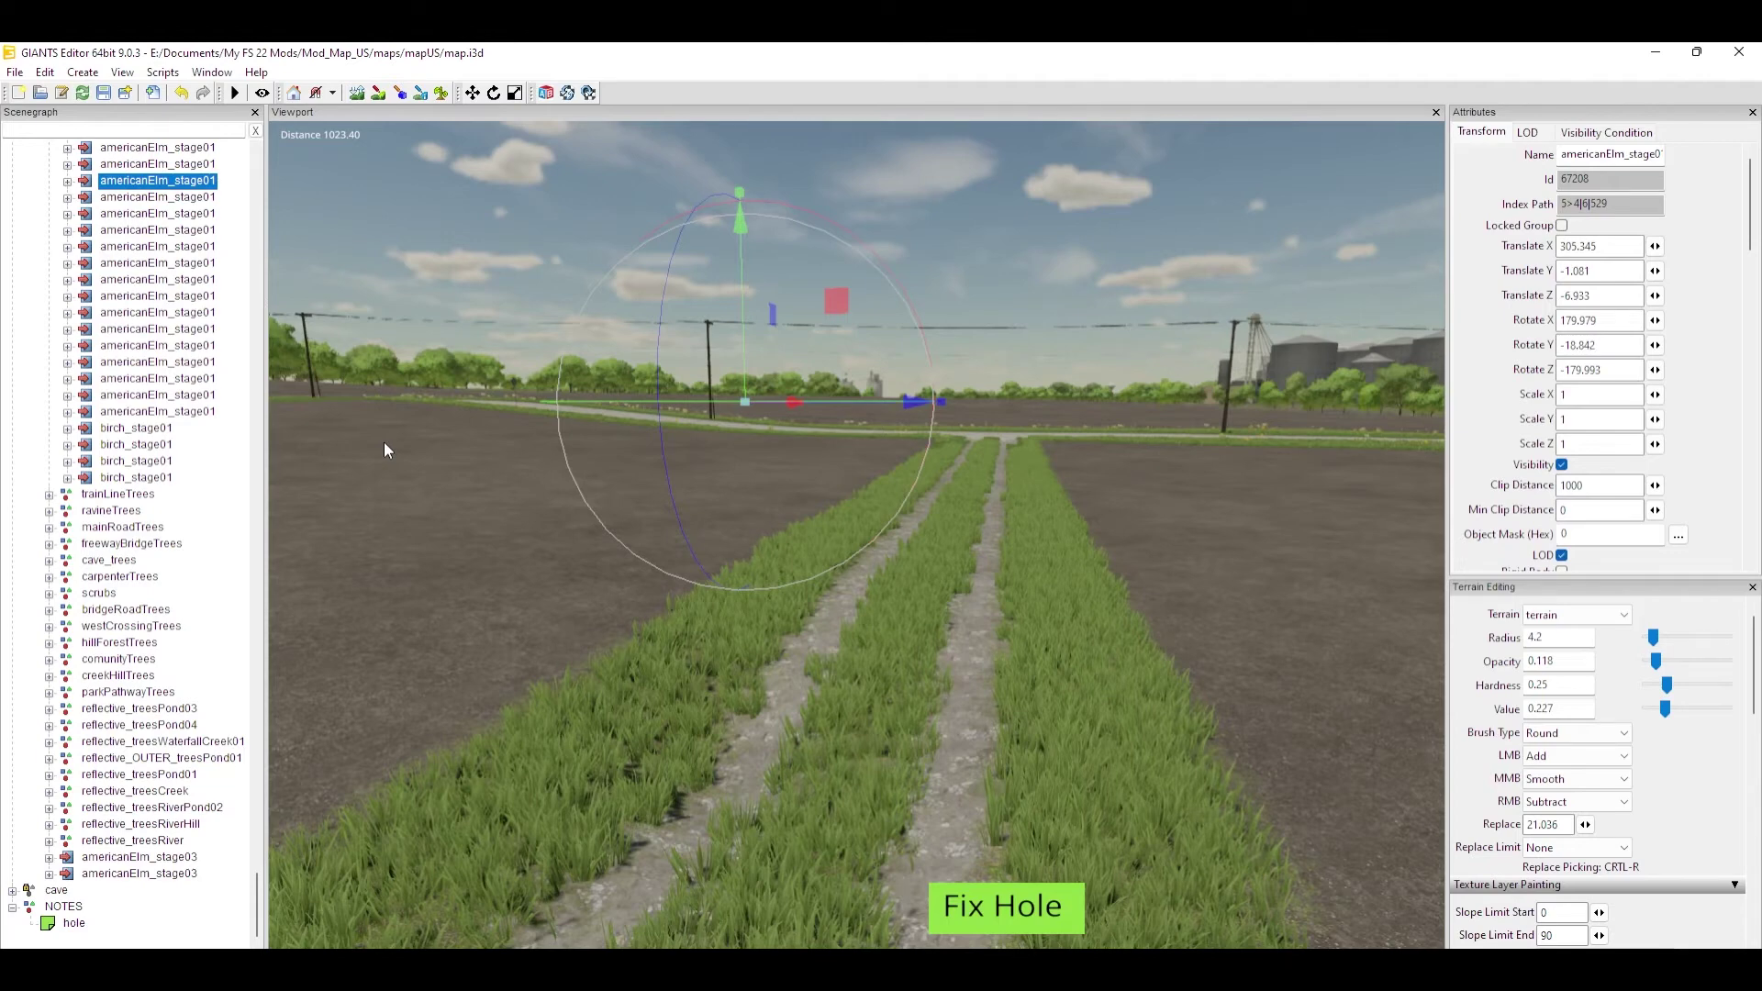
# Step: Frame the selected elm tree and orbit the camera around it
pyautogui.press('f')
pyautogui.scroll(-5, 877, 459)
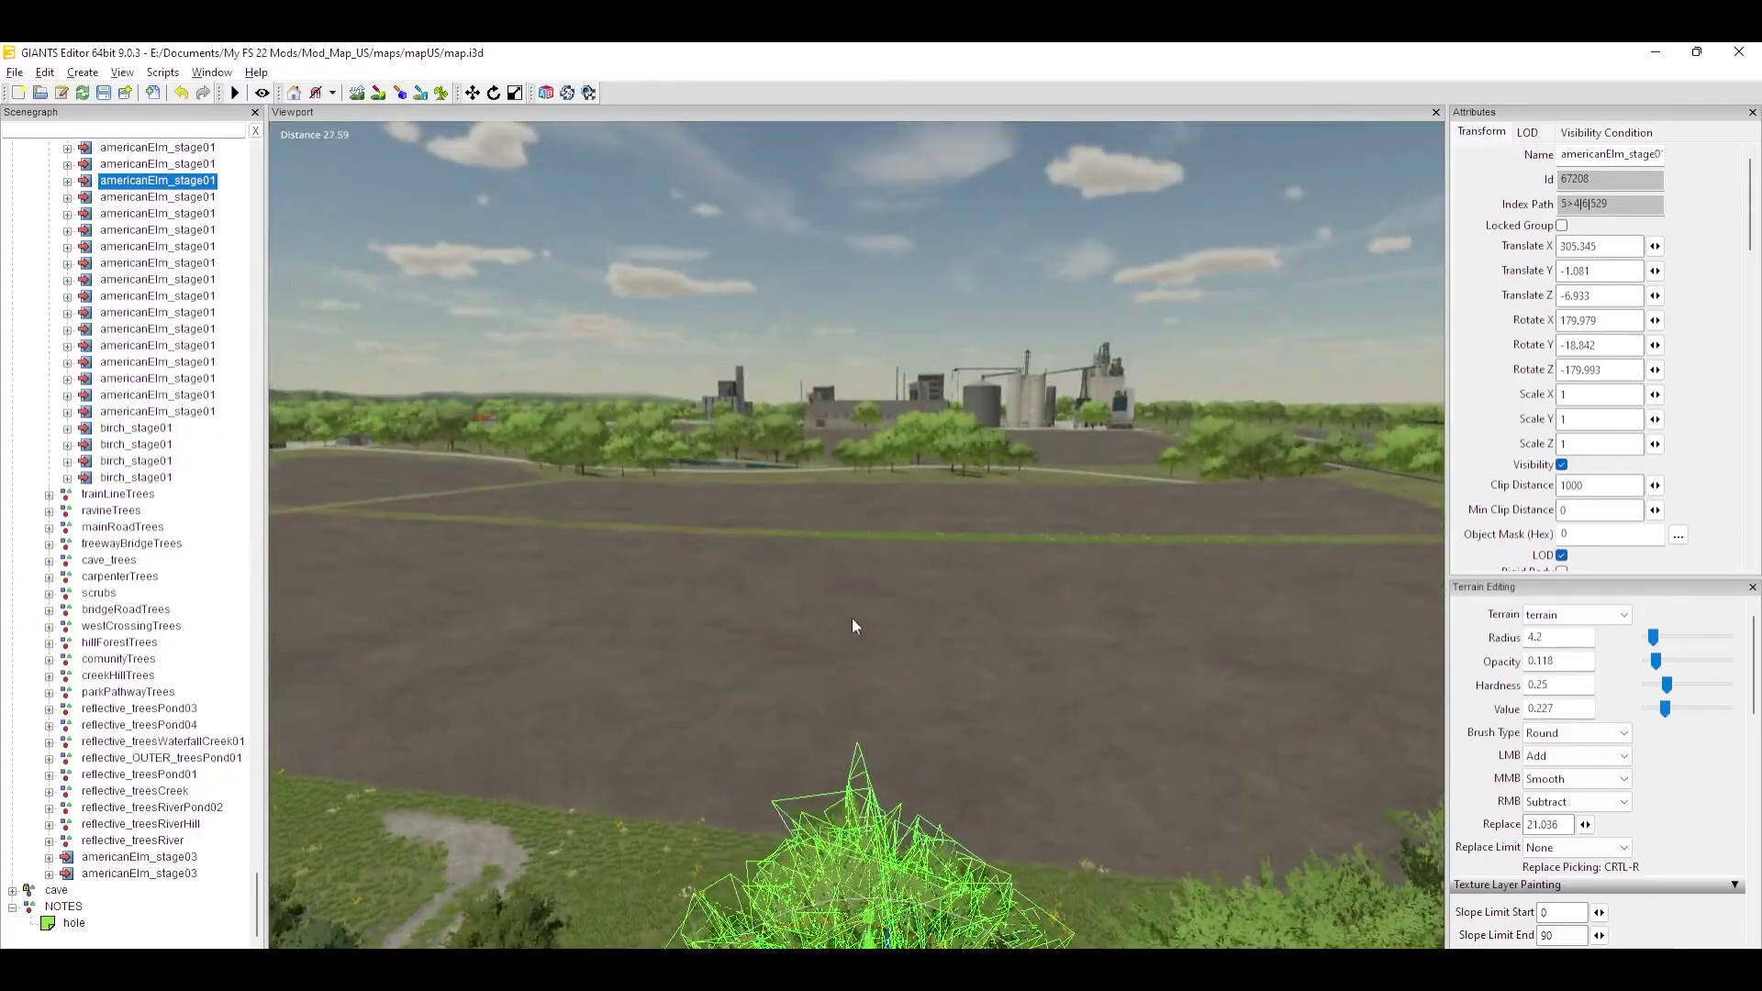
pyautogui.moveTo(853, 625); pyautogui.dragTo(674, 666, button='right')
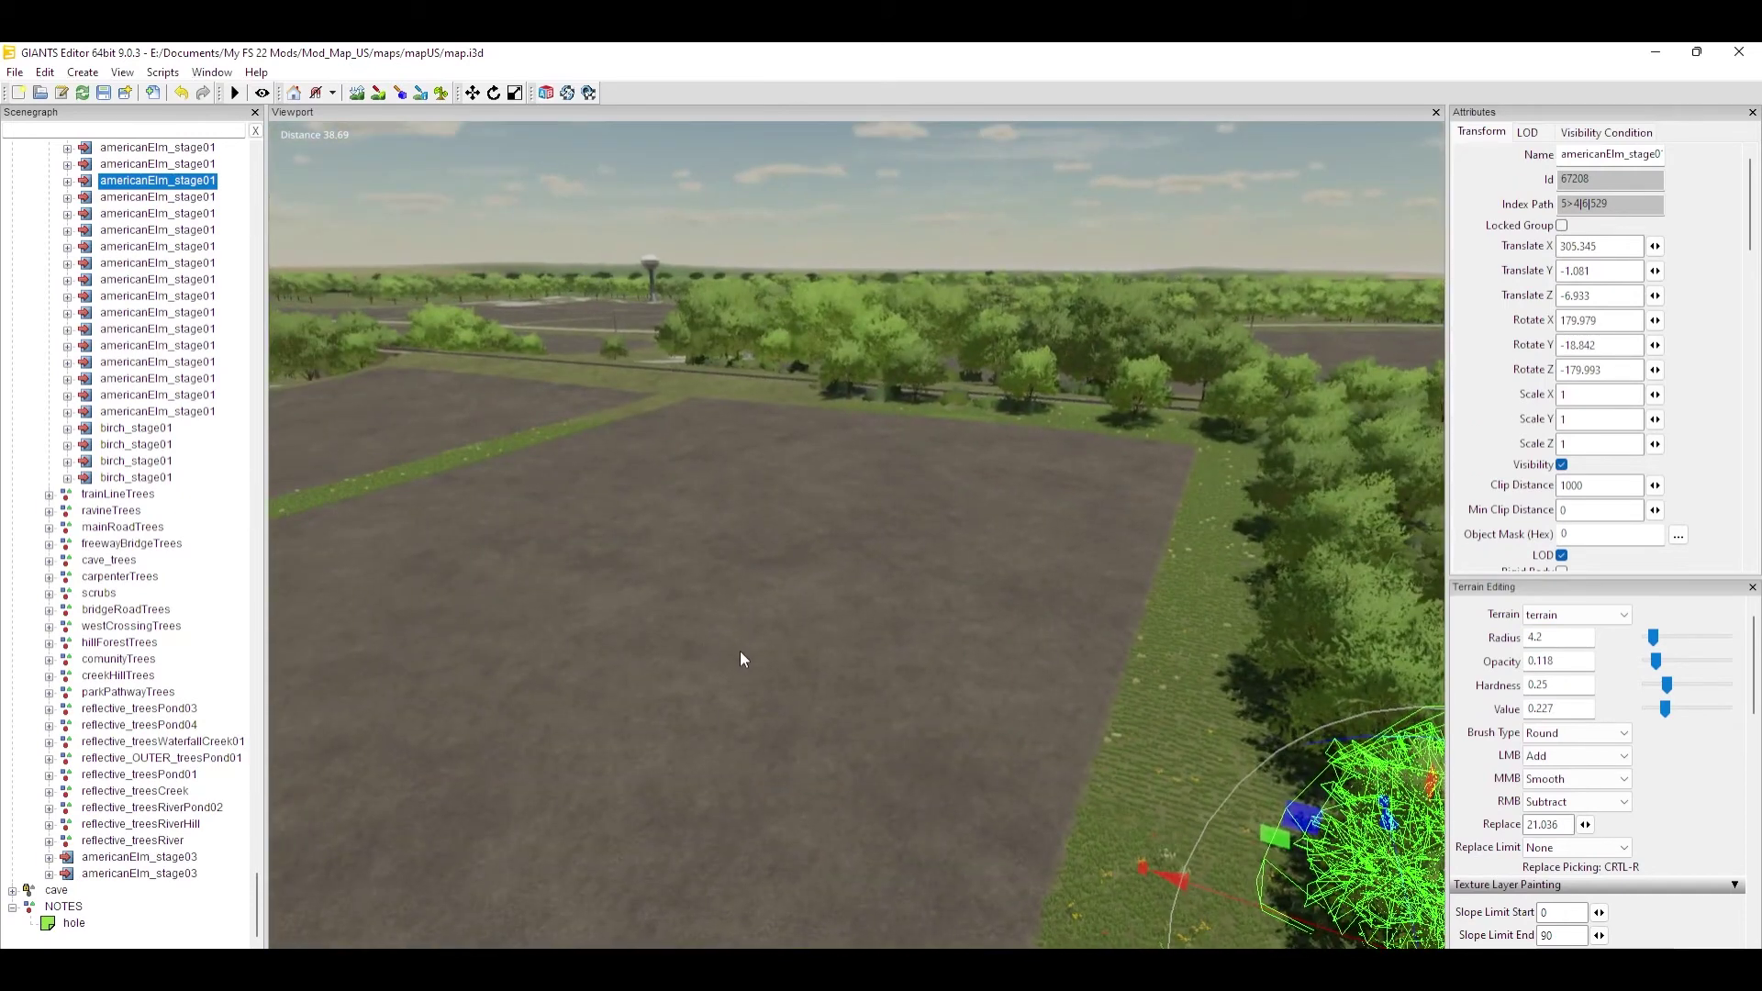
# Step: Select and frame the hole note, change its colour to the yellow preset, then deselect it
pyautogui.click(75, 924)
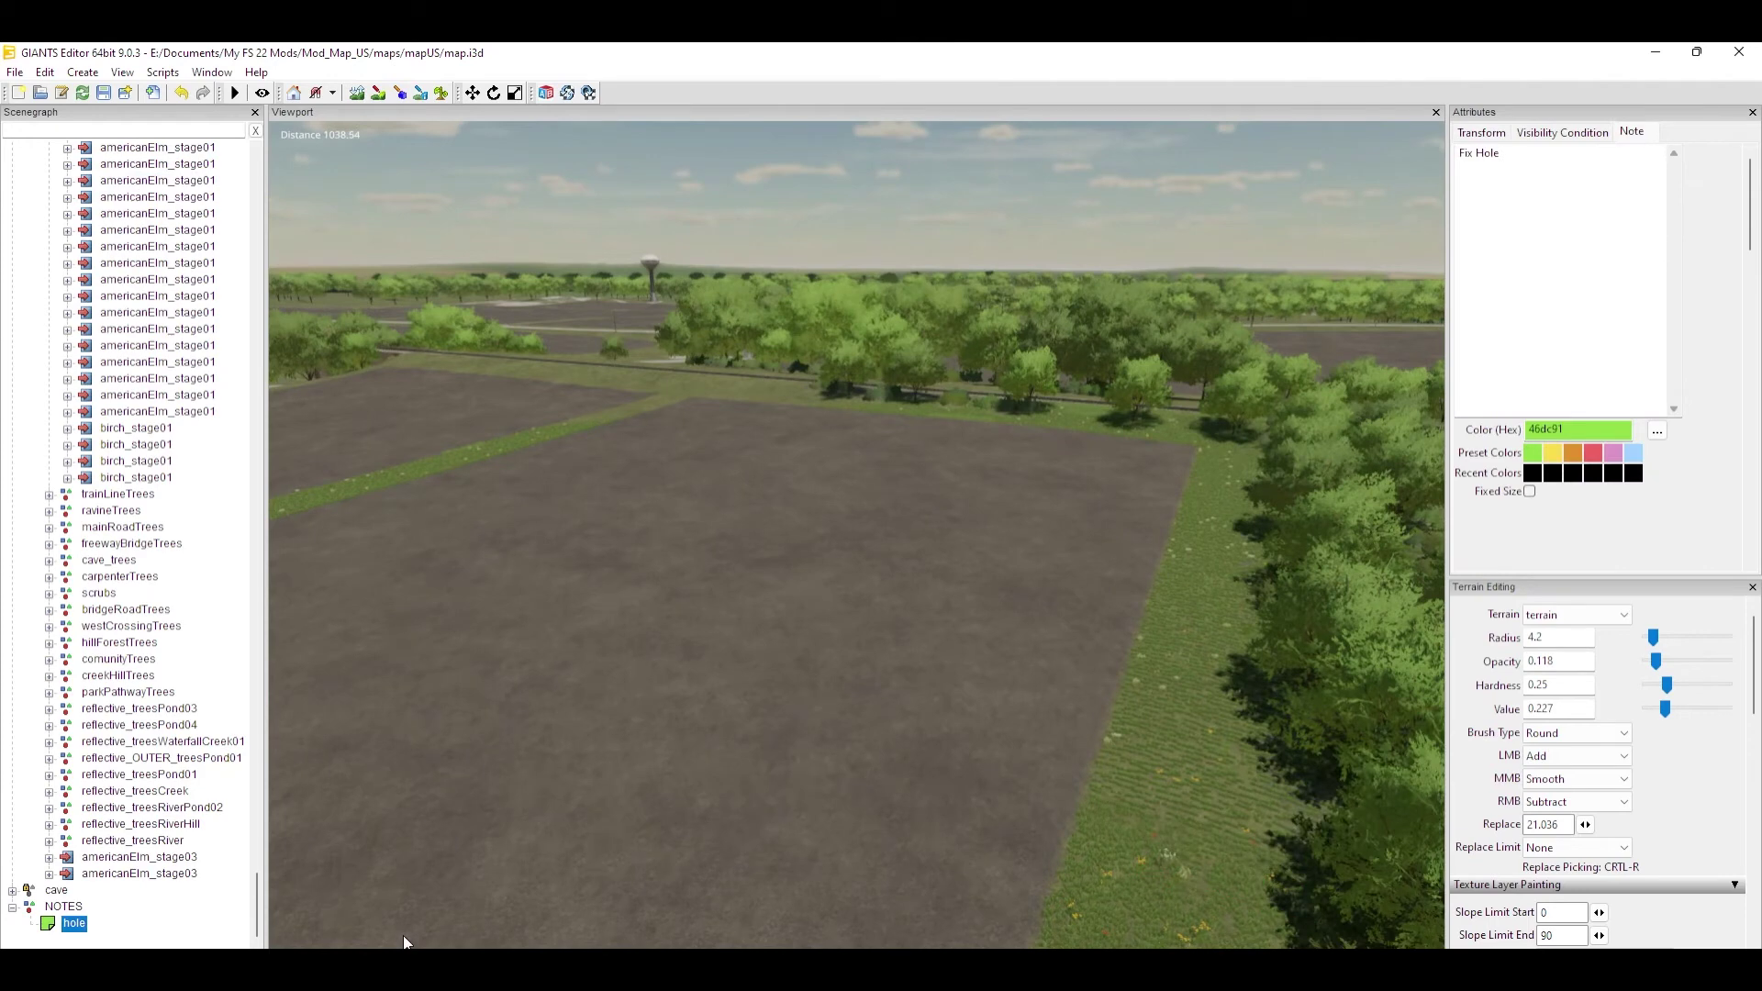
pyautogui.press('f')
pyautogui.scroll(-5, 789, 789)
pyautogui.moveTo(763, 760); pyautogui.dragTo(727, 775, button='right')
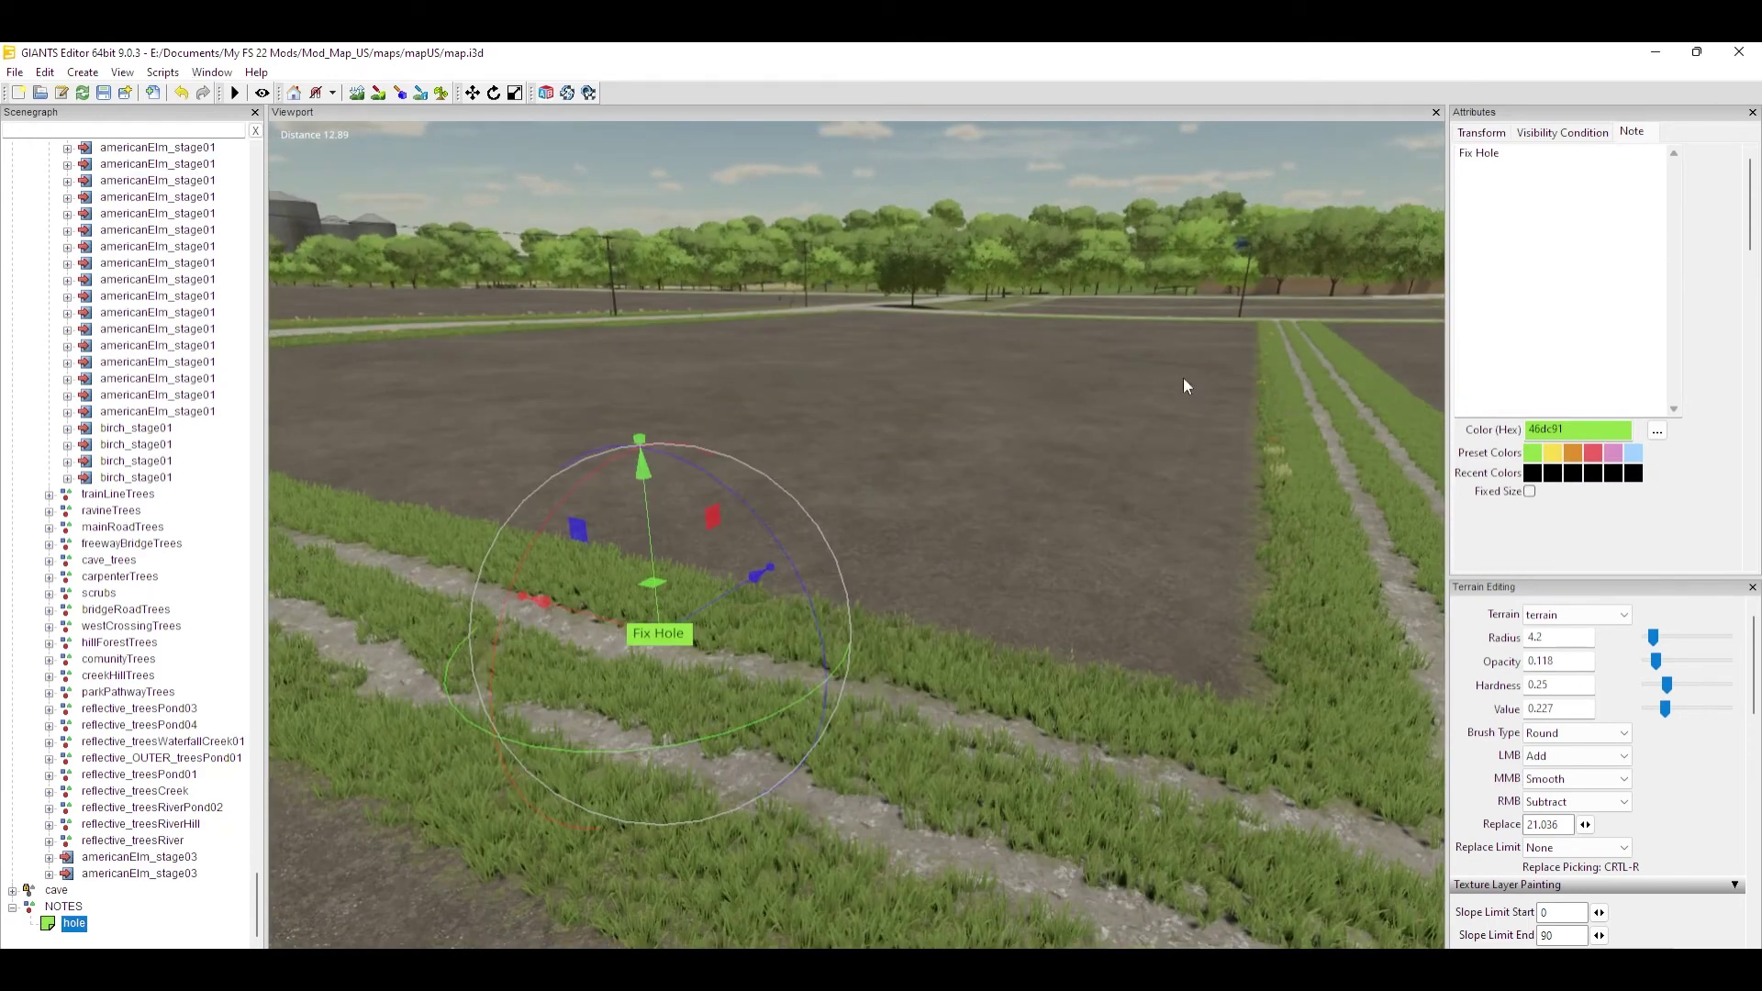
pyautogui.click(1535, 165)
pyautogui.click(1555, 454)
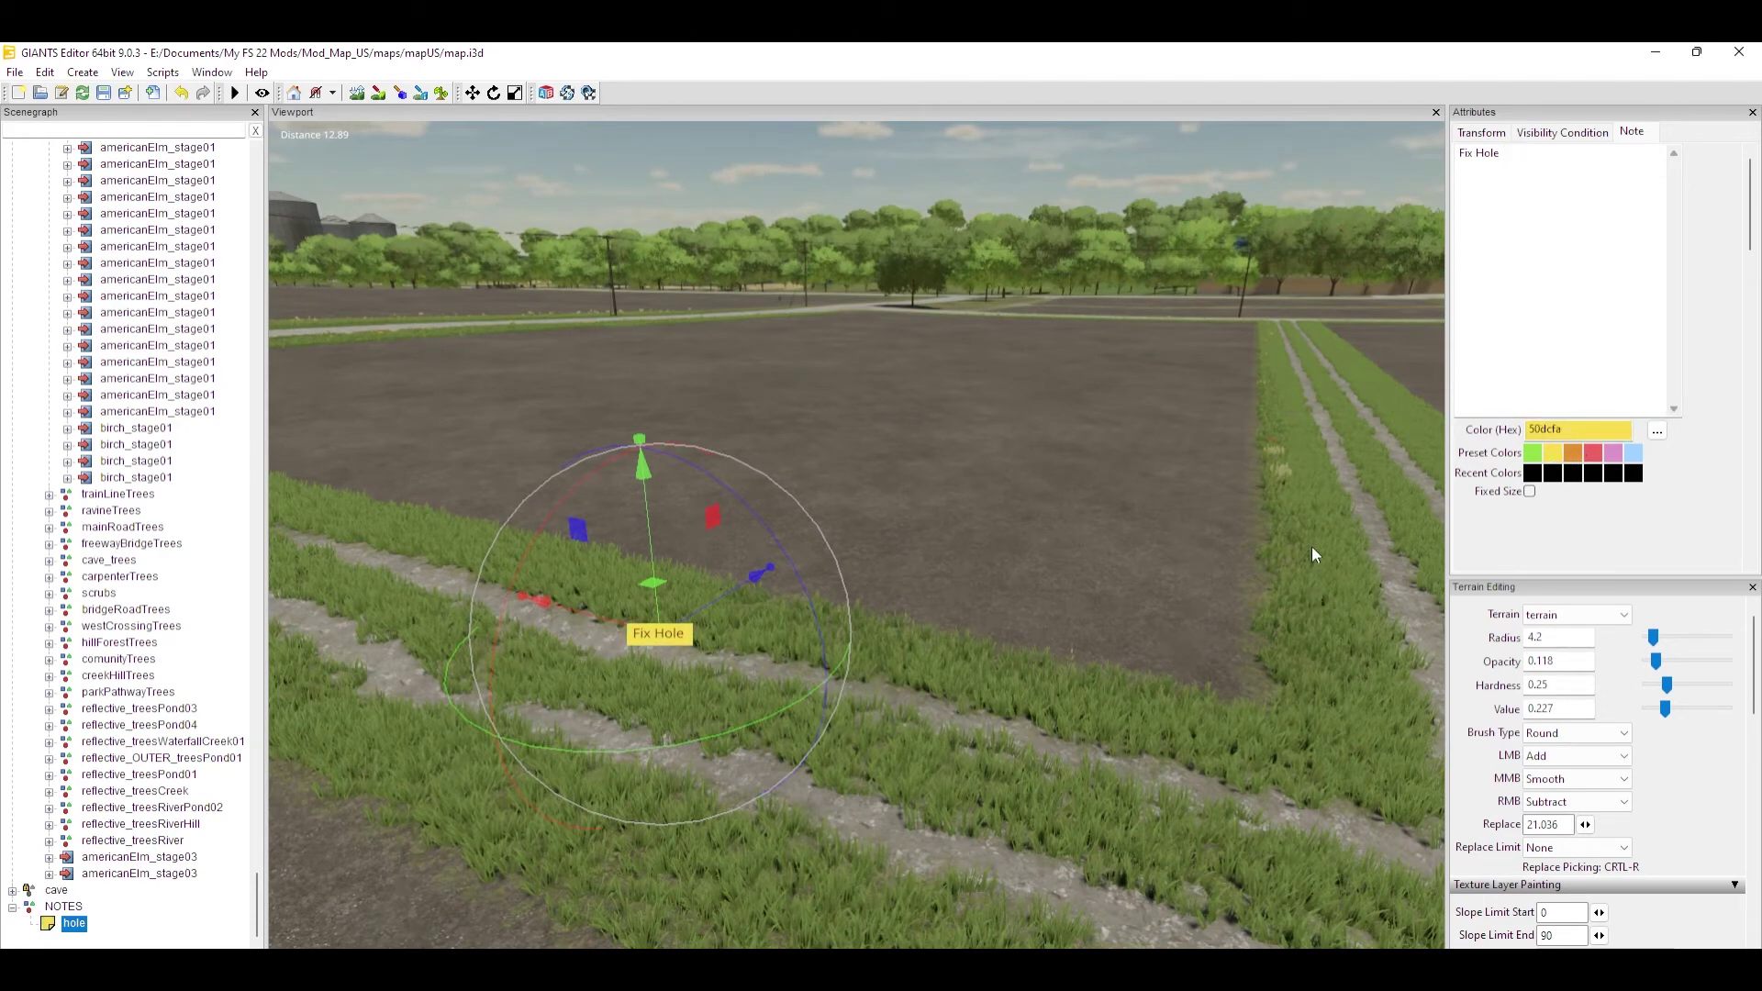
pyautogui.click(1155, 471)
pyautogui.moveTo(1071, 526); pyautogui.dragTo(991, 688, button='right')
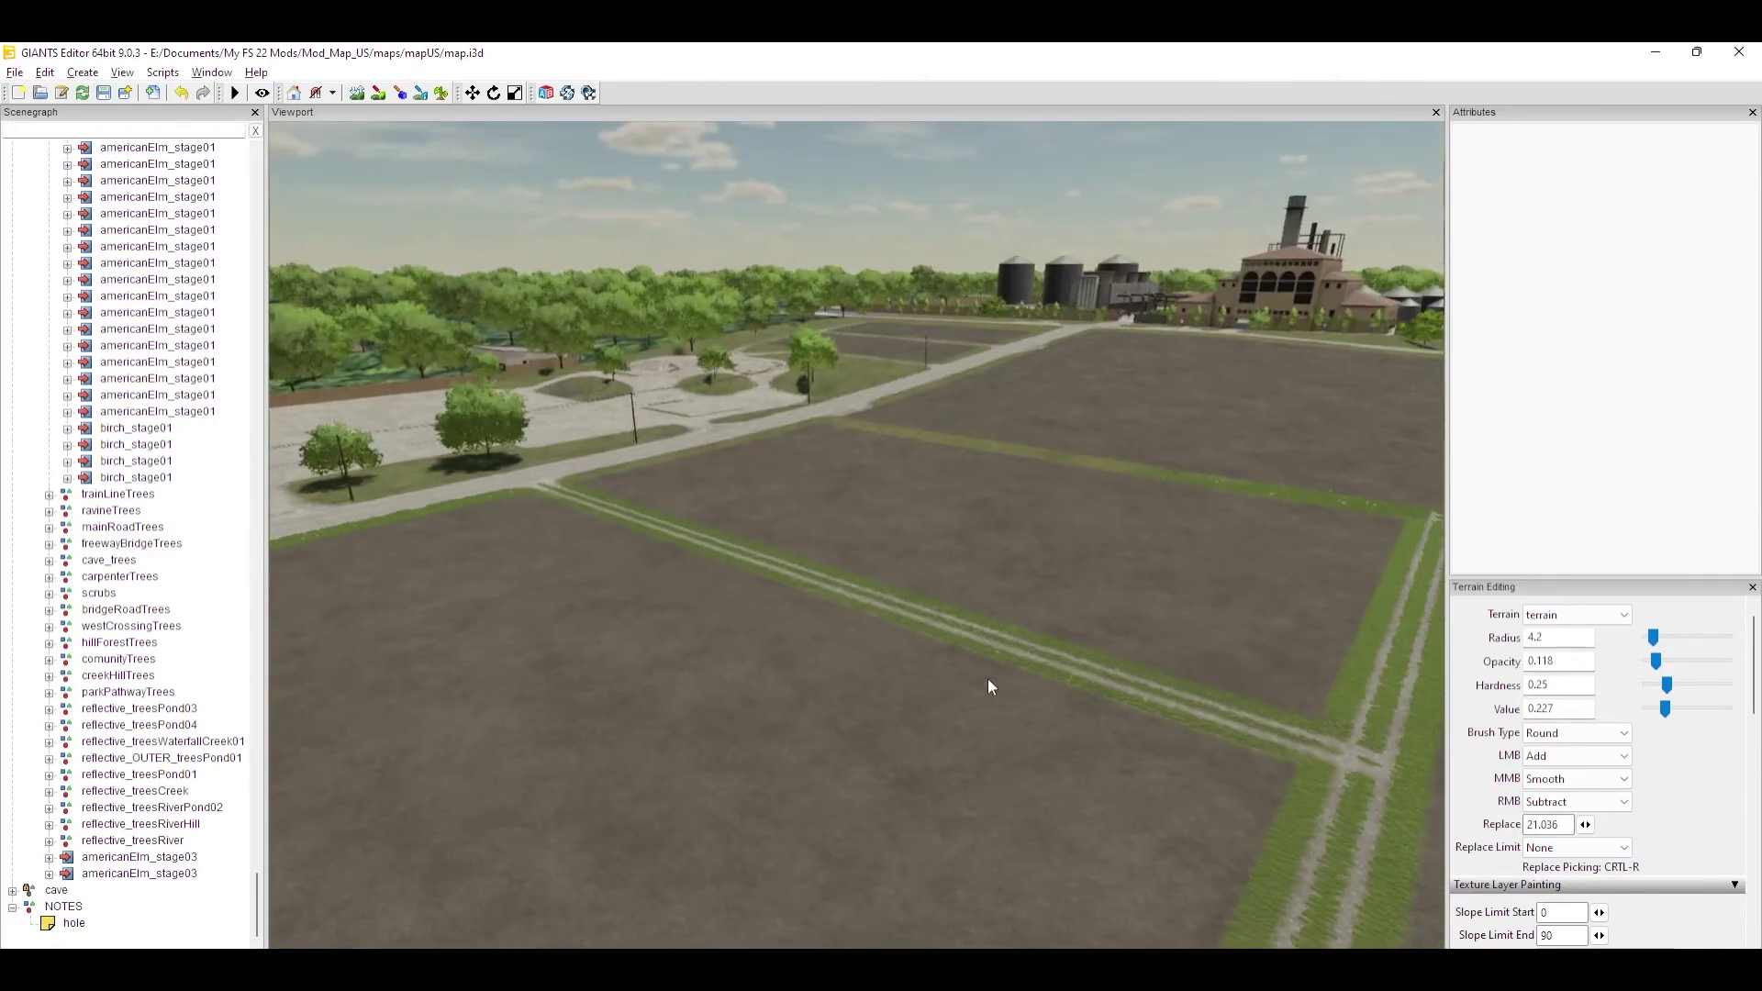
pyautogui.moveTo(707, 696); pyautogui.dragTo(847, 674, button='right')
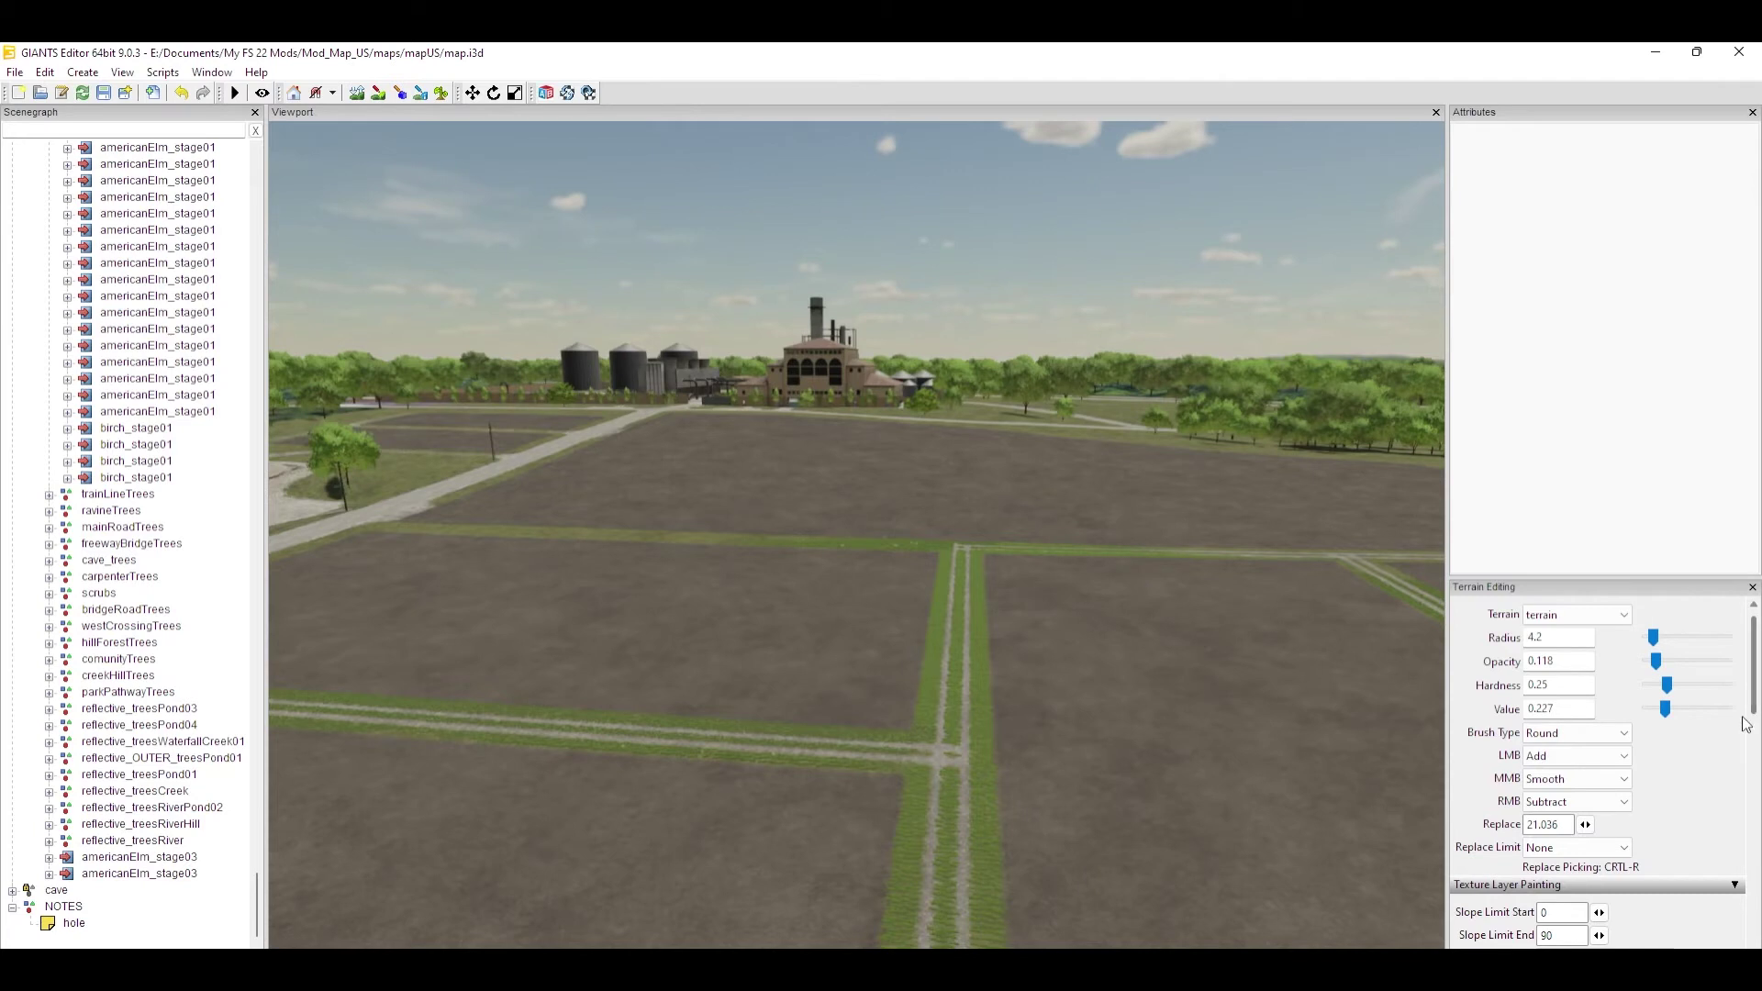
# Step: Change the right-button brush action from Subtract to Erosion and reveal its hydraulic settings (10 raindrops, 3 iterations)
pyautogui.click(1620, 806)
pyautogui.click(1599, 881)
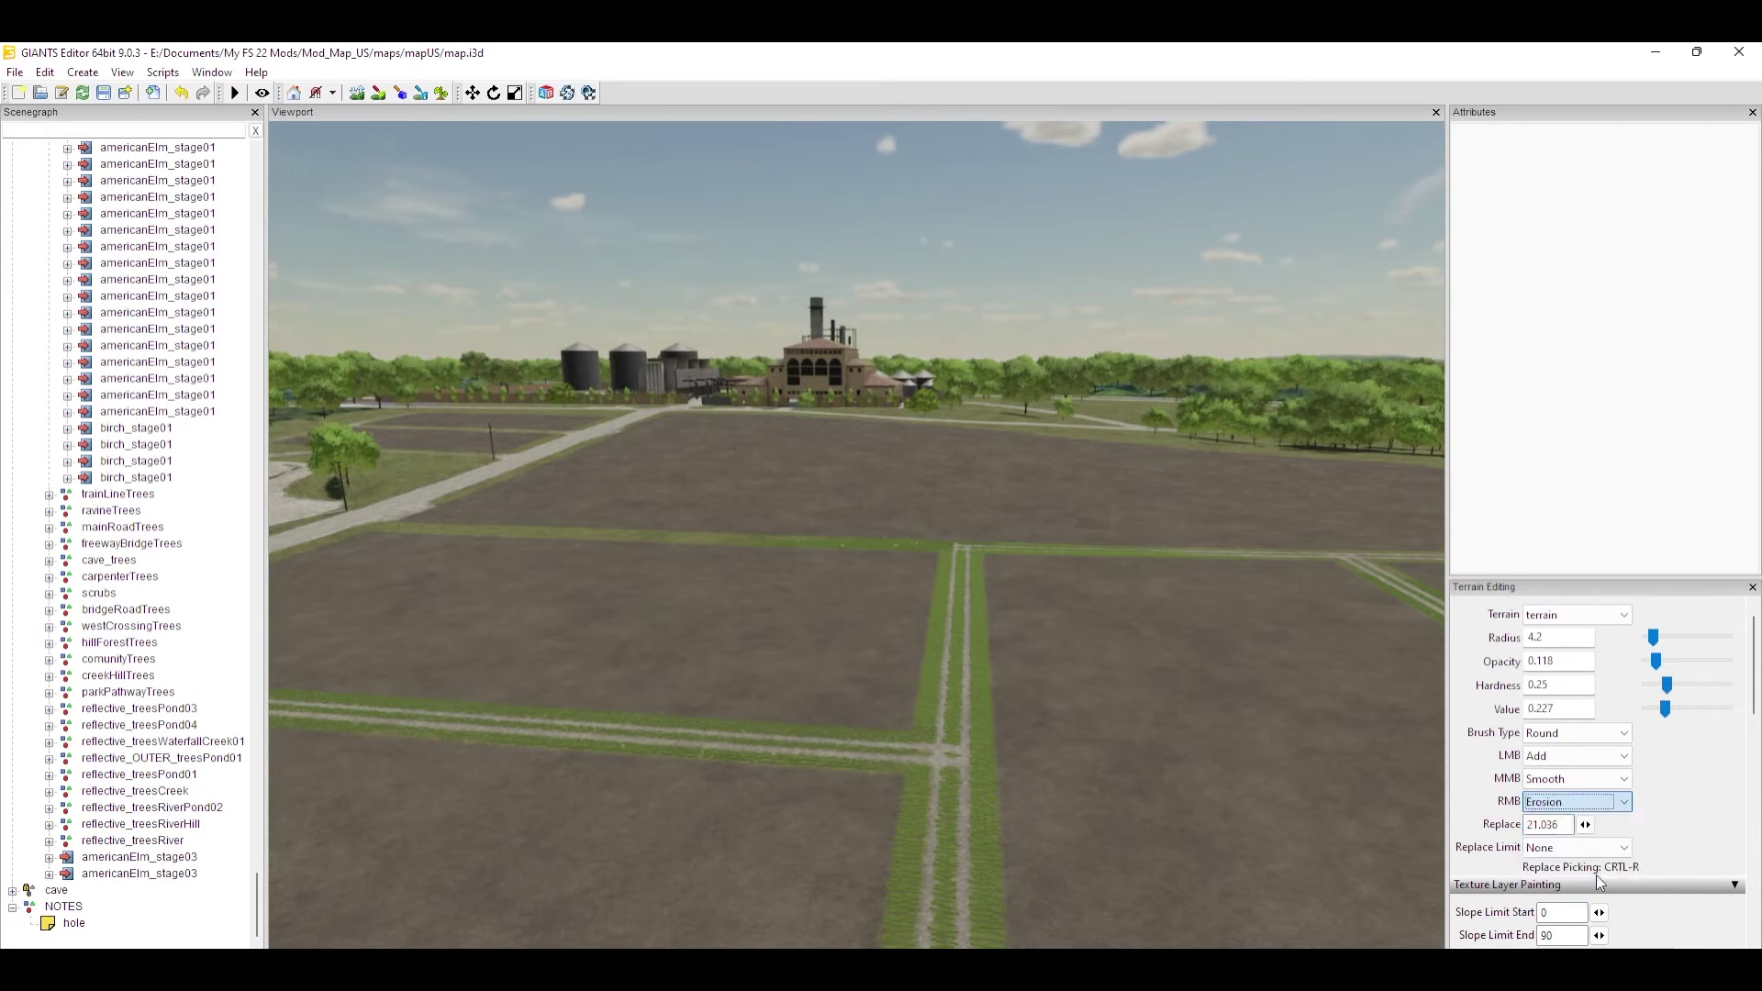
pyautogui.moveTo(1755, 667); pyautogui.dragTo(1744, 897)
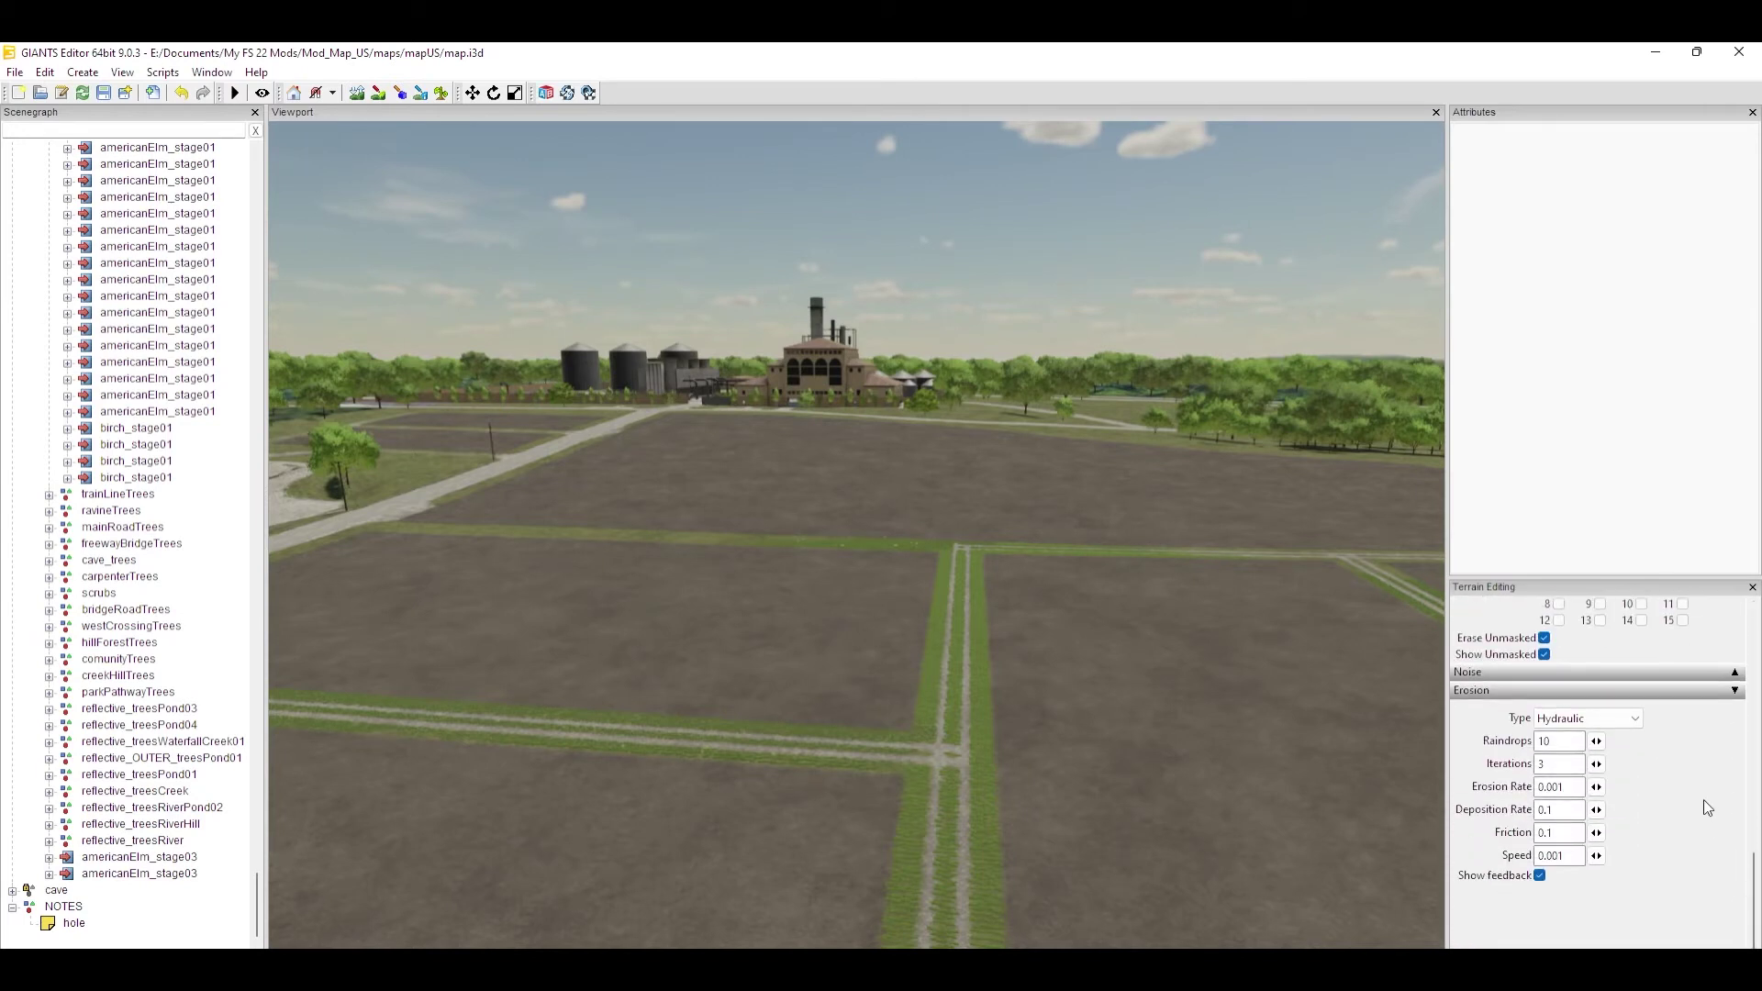